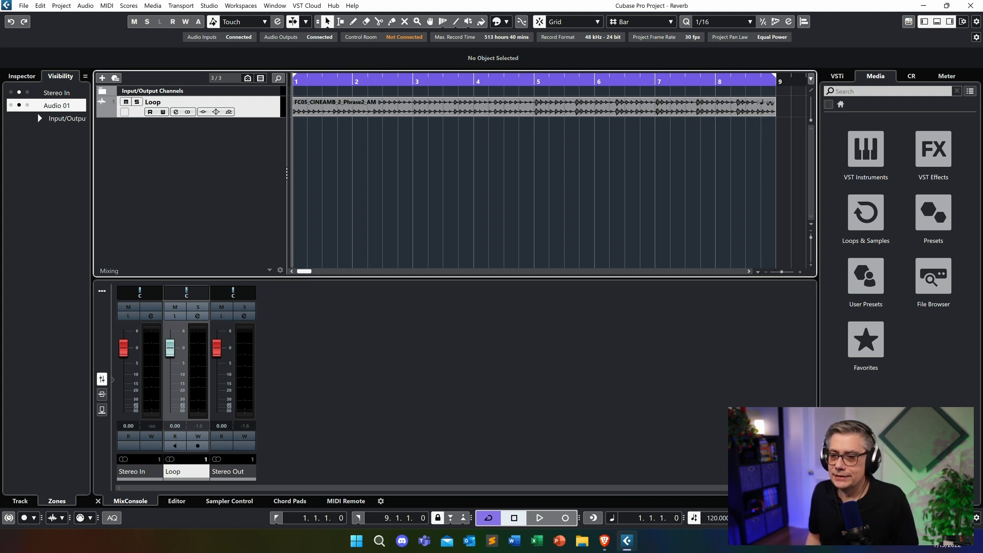
Step: Play back the Loop track to hear the dry audio, and stop playback
key("space")
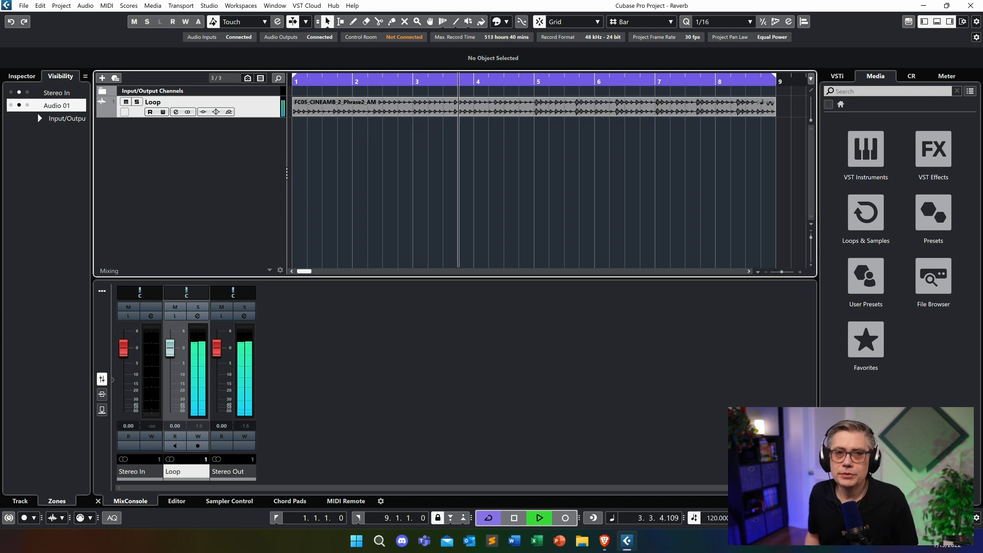
key("space")
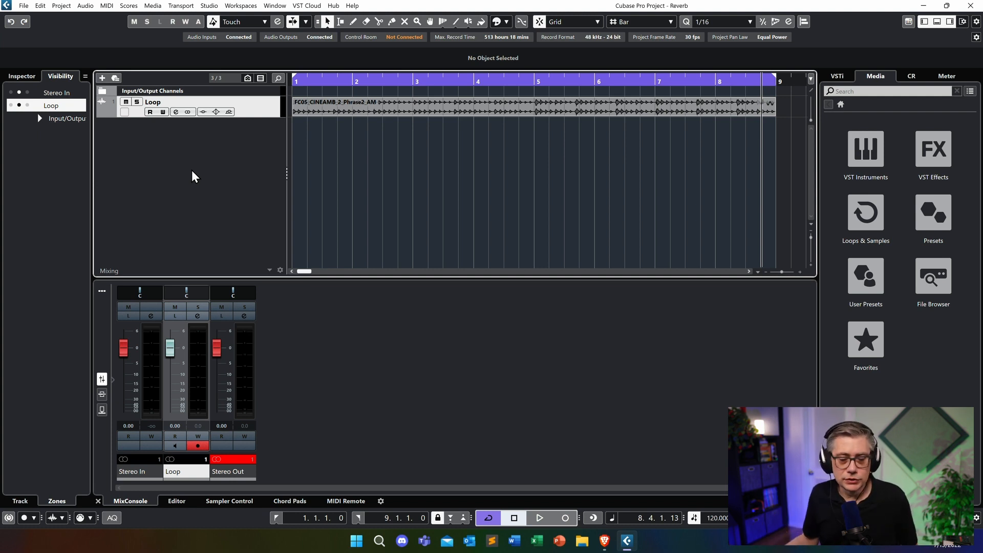
Step: Add a group track named Atmos Bus with a 7.1.4 configuration, routed to Stereo Out
right_click(140, 138)
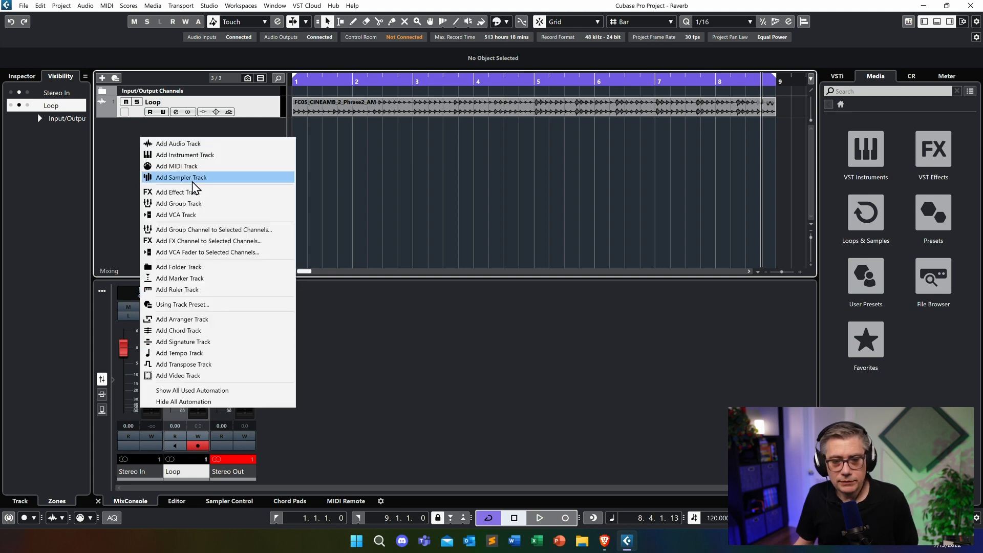
left_click(203, 205)
left_click(370, 130)
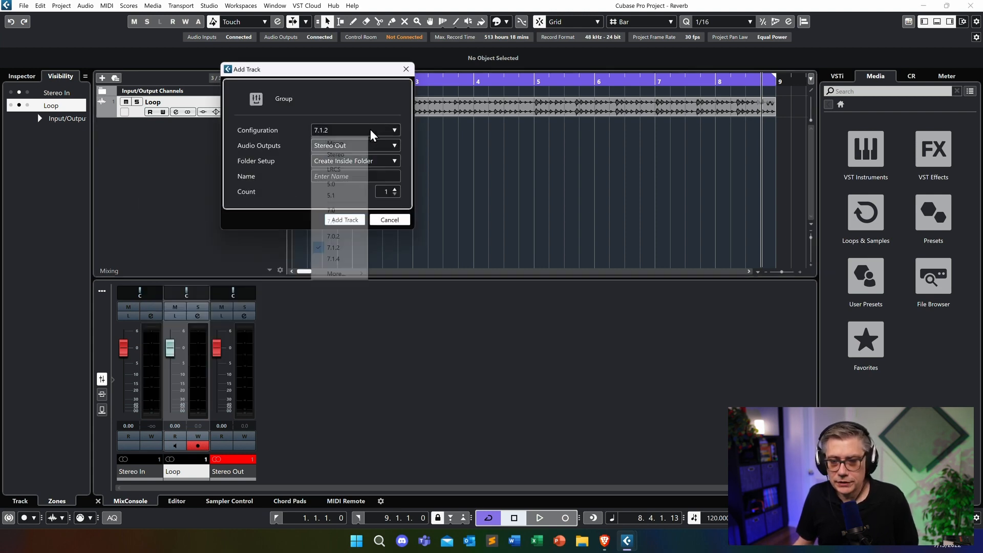
left_click(332, 259)
left_click(340, 175)
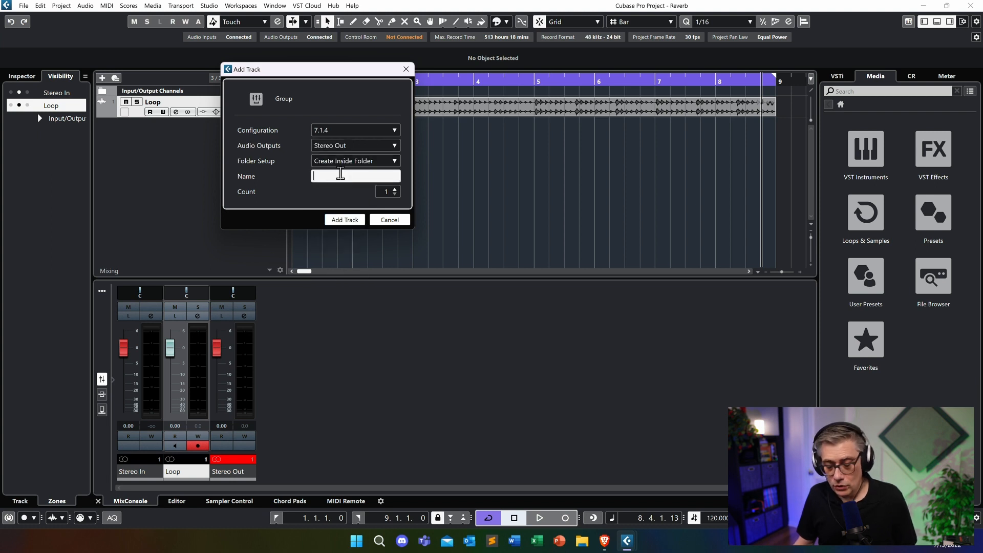
type("Atmos Bus")
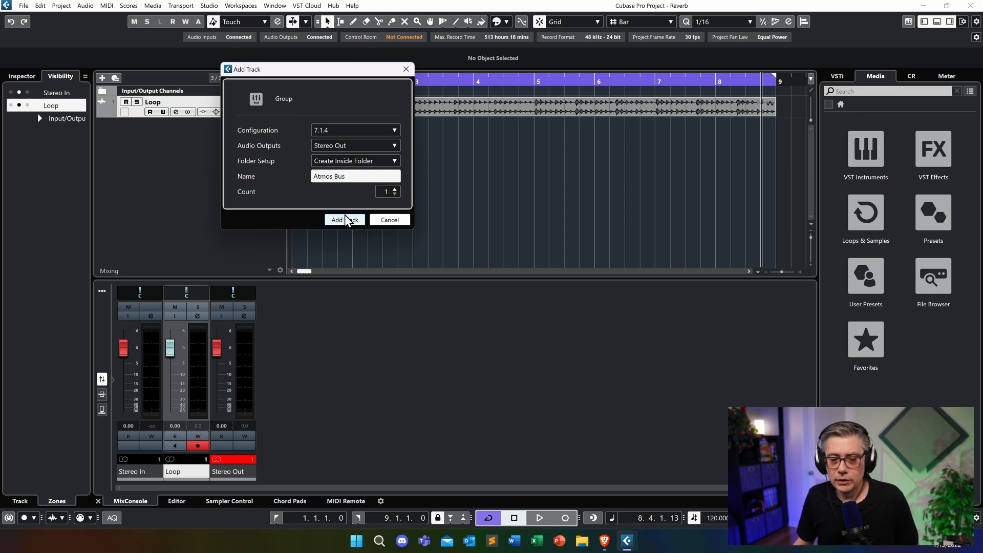
left_click(346, 217)
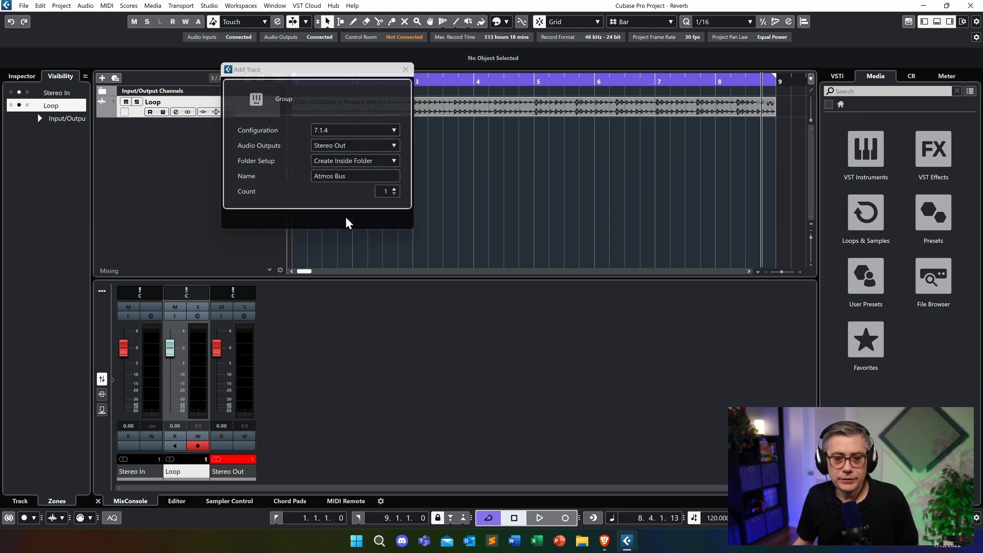
Step: Add a 7.1.2 group track named Atmos Bed routed to Atmos Bus, and place it above Atmos Bus in the track list
right_click(174, 176)
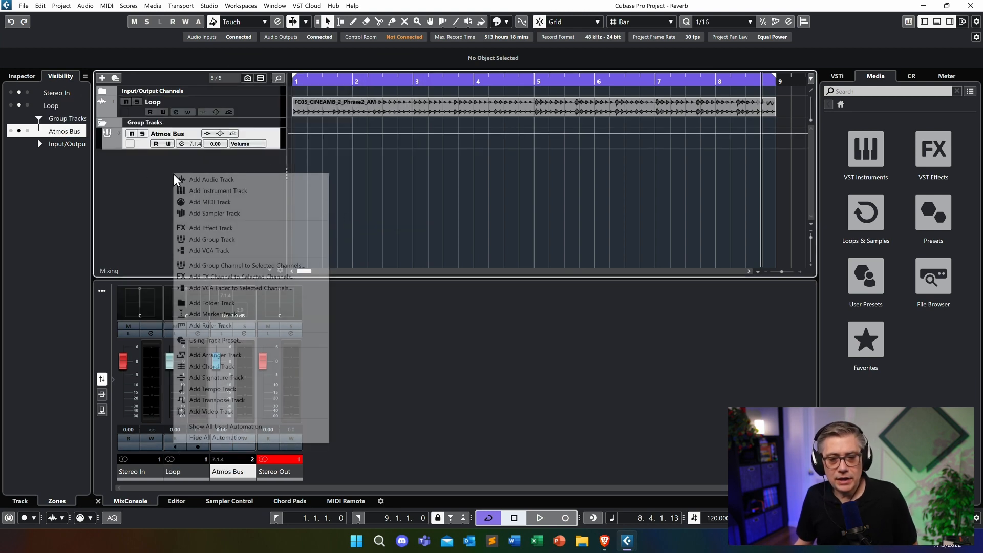
left_click(233, 239)
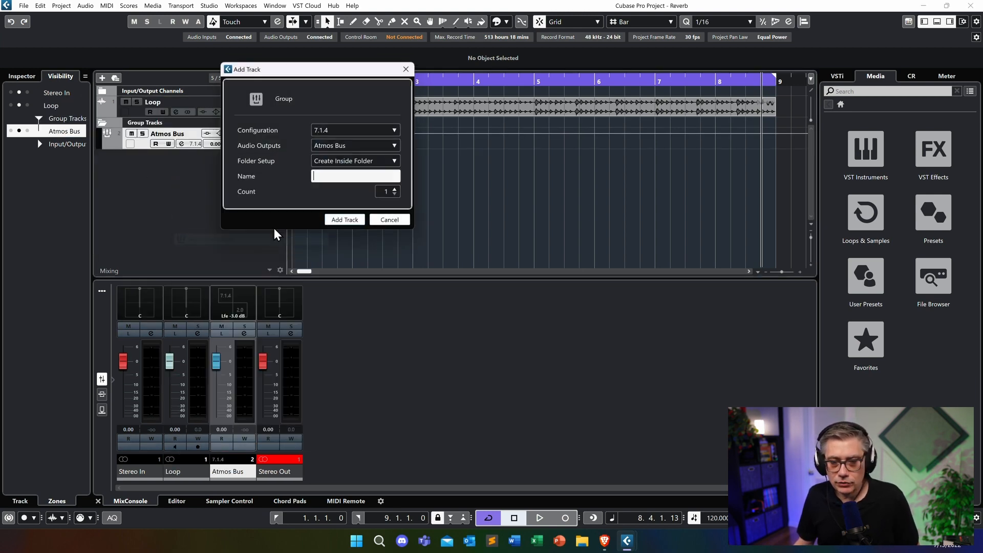
left_click(392, 131)
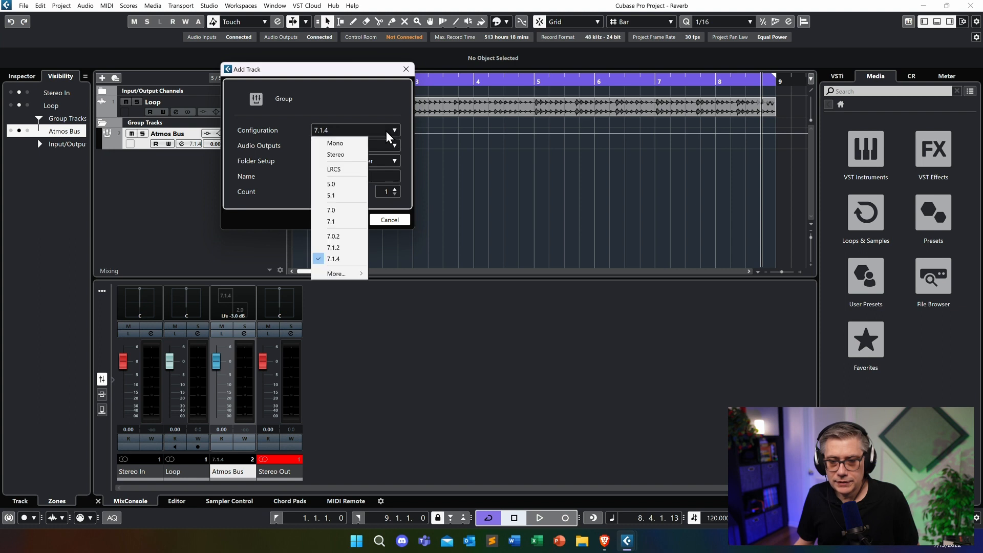
left_click(337, 249)
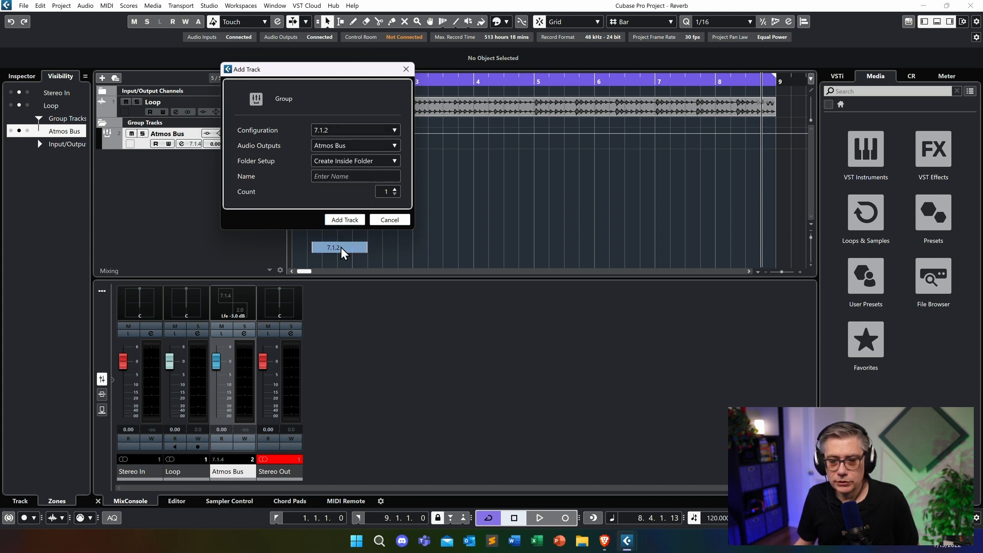
left_click(339, 176)
type("Atmos Bed")
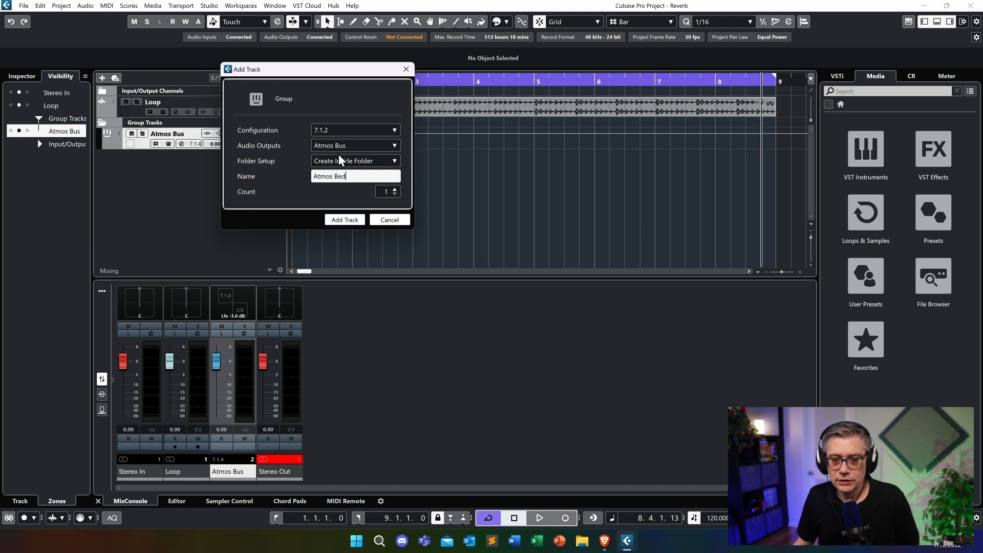
left_click(344, 219)
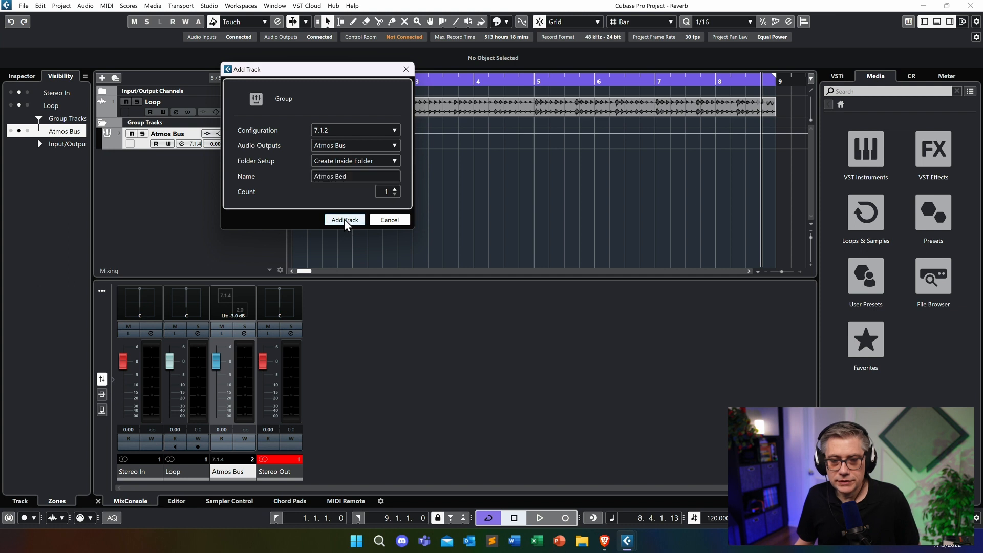
mouse_move(112, 147)
left_mouse_down()
mouse_move(117, 154)
mouse_move(117, 134)
left_mouse_up()
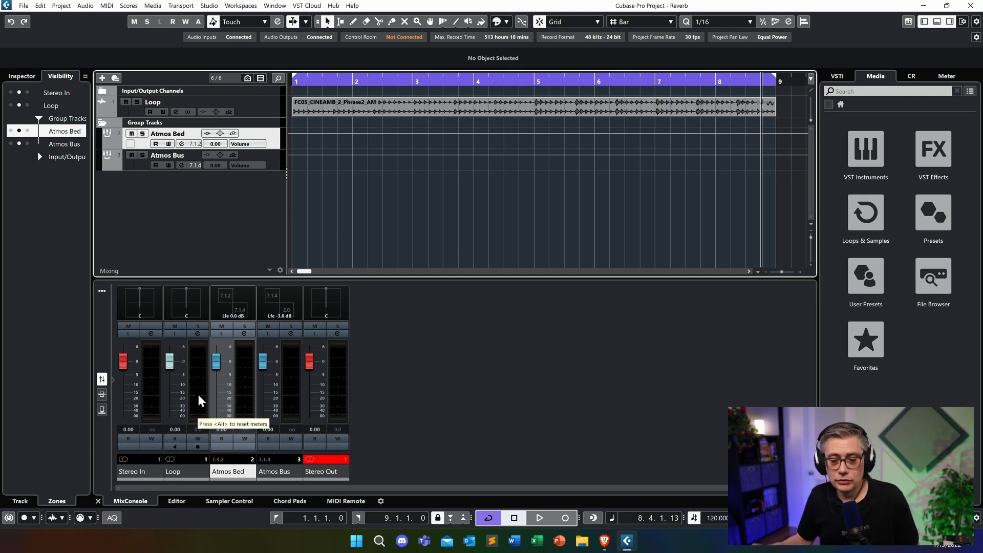
Step: Route the Loop channel's output to the Atmos Bed group and play briefly to check the signal flow
left_click(197, 336)
left_click_drag(577, 171, 556, 116)
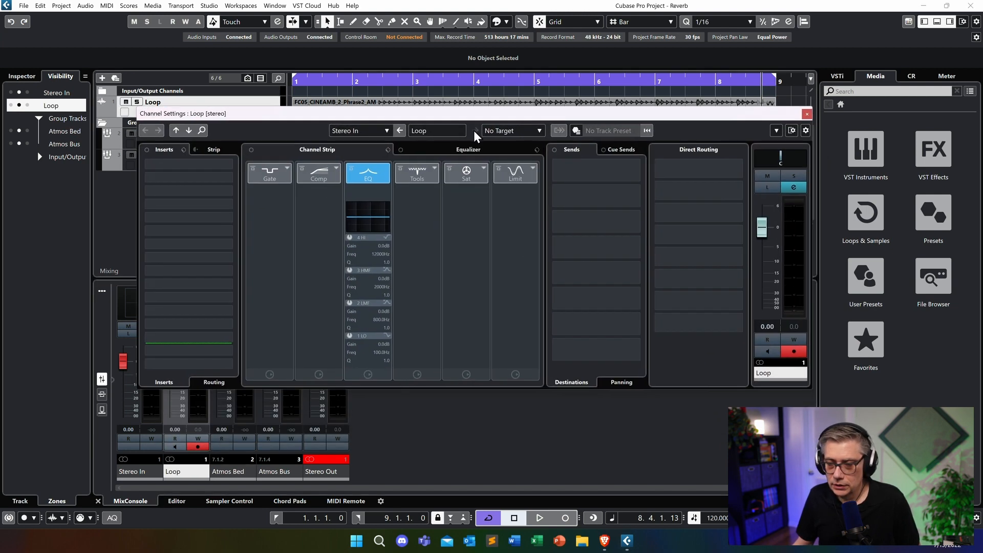
left_click(539, 136)
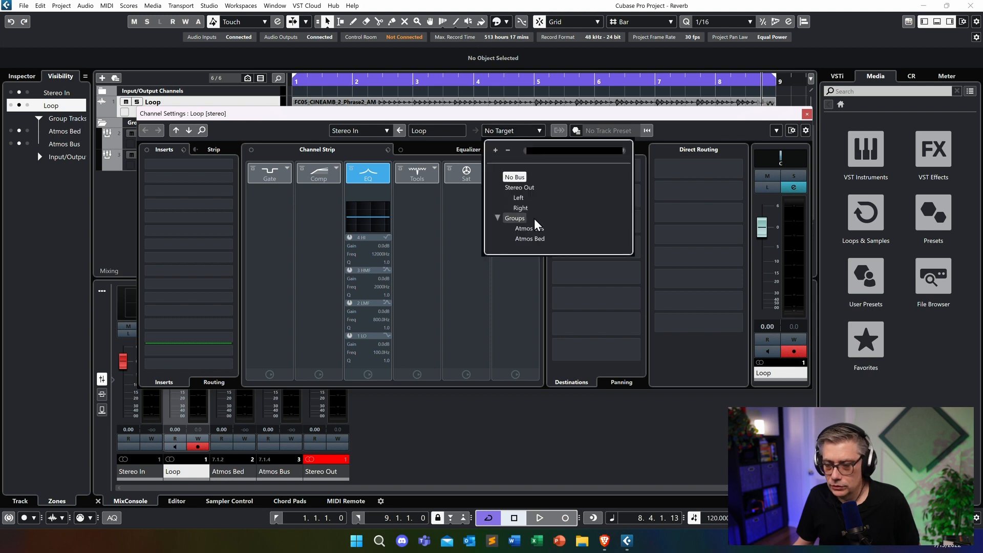
left_click(541, 243)
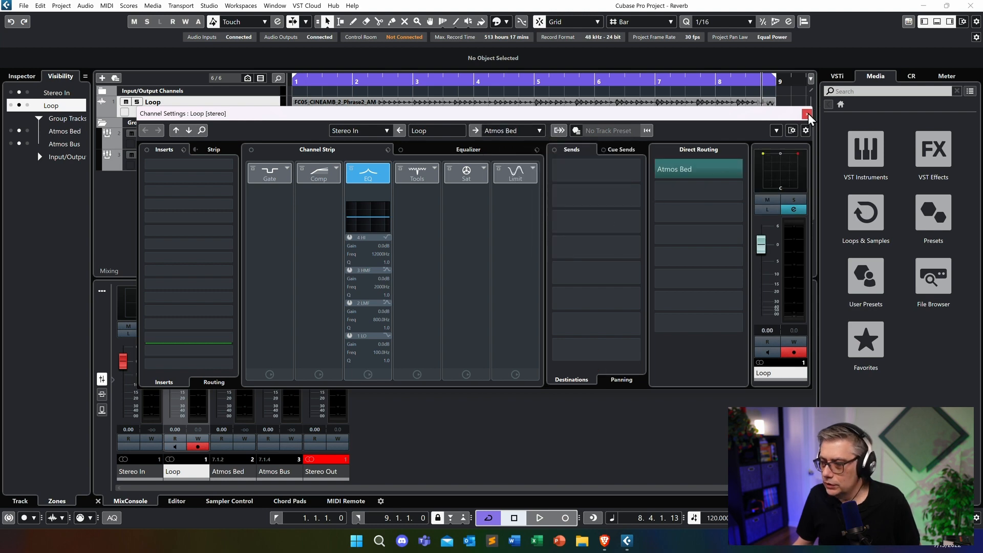
left_click(807, 114)
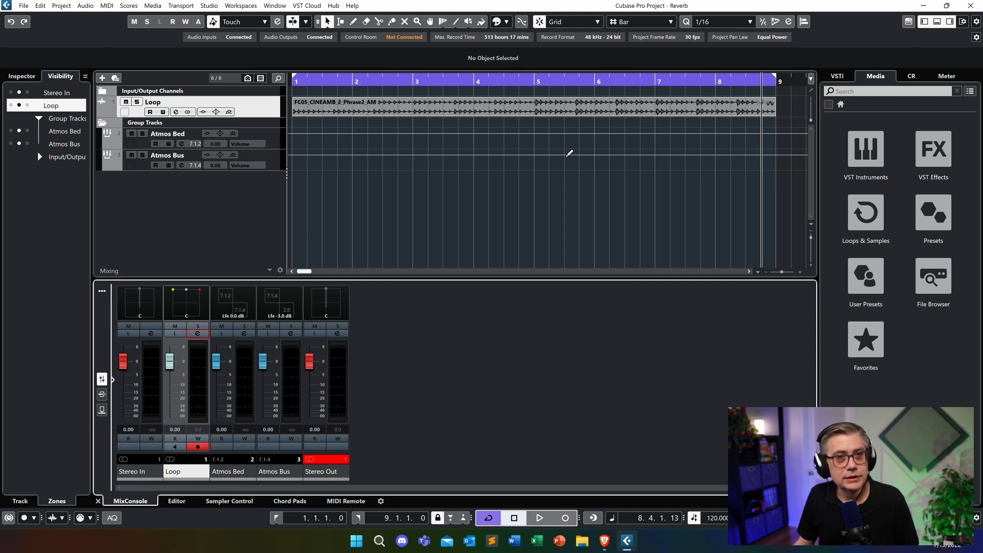
key("space")
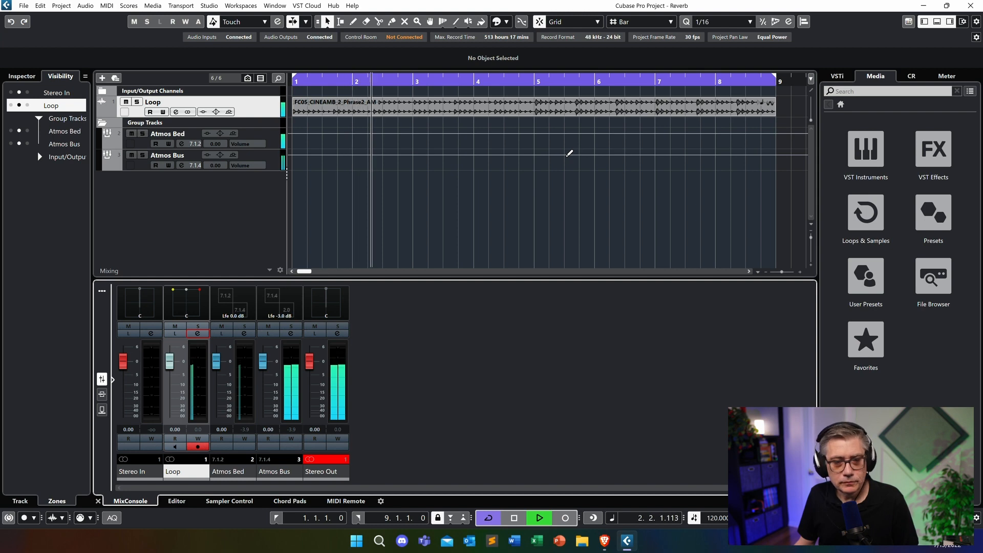
key("space")
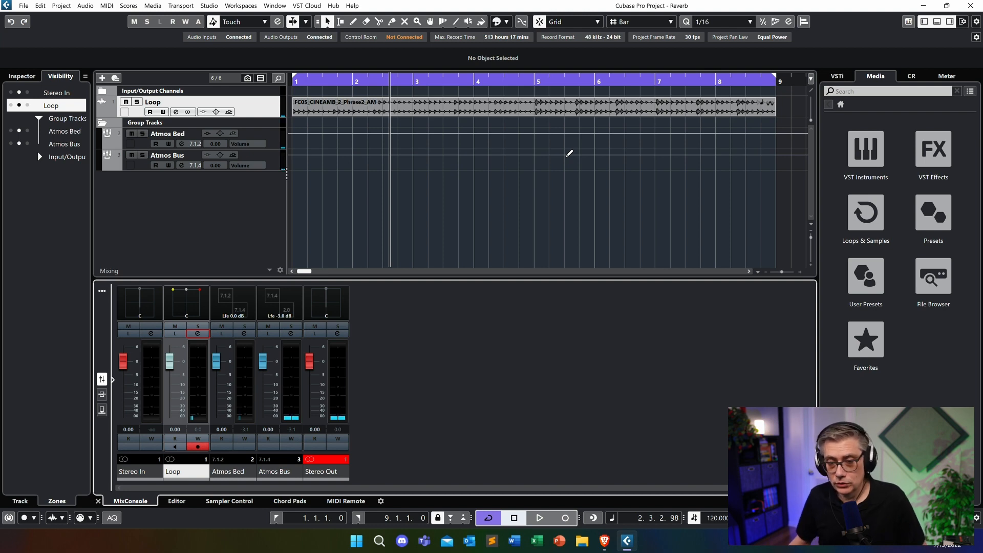
Step: Insert Renderer for Dolby Atmos in the first insert slot of the Atmos Bus channel, keeping only the plug-in window open
left_click(291, 334)
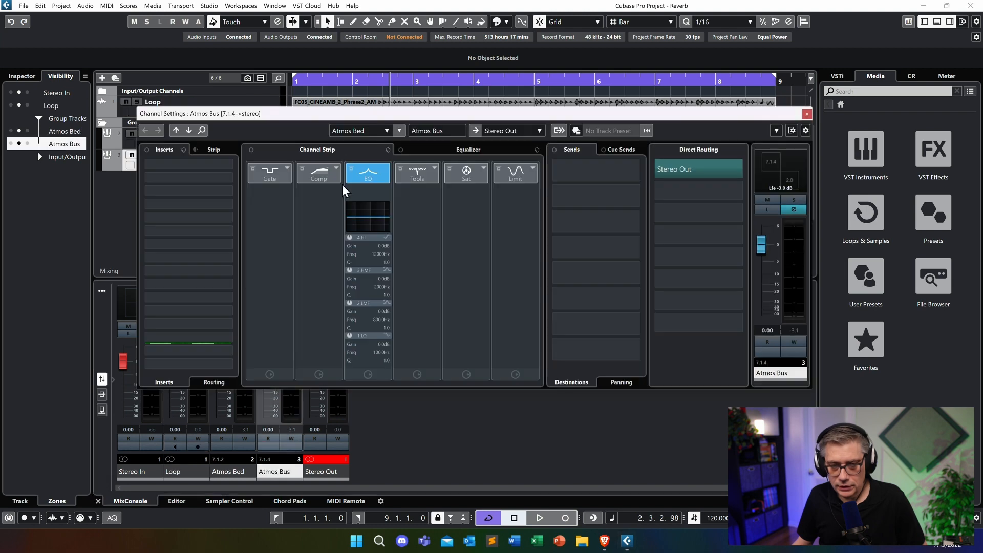
left_click(229, 165)
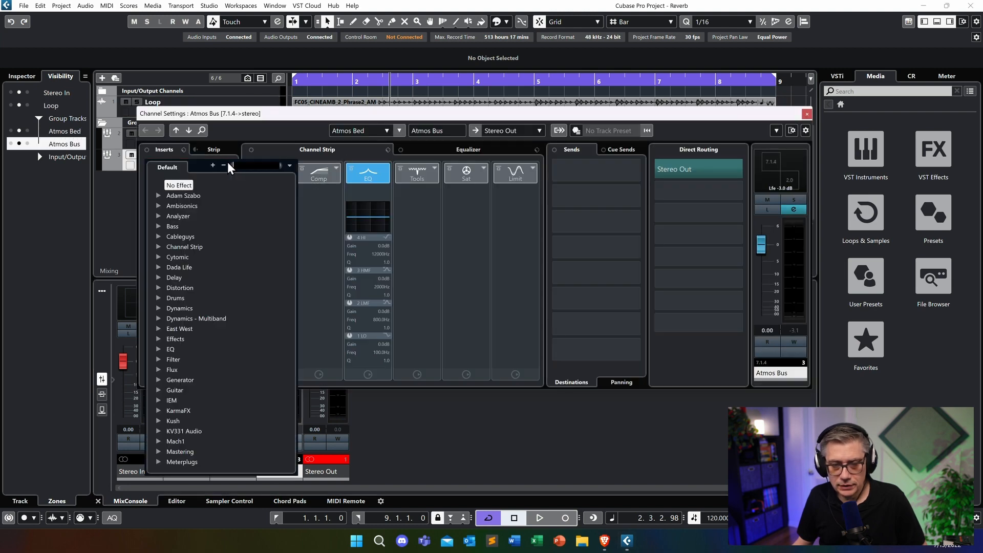
type("dolby")
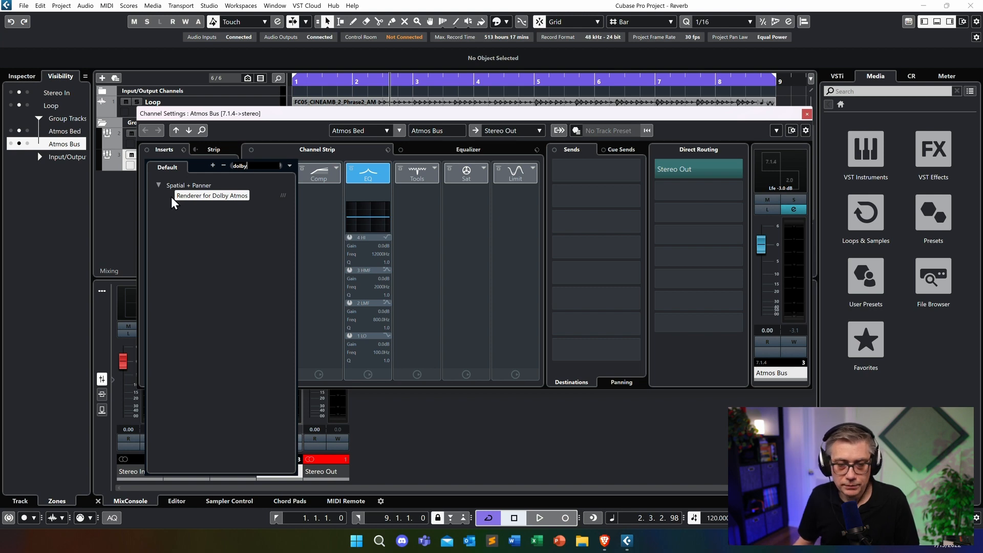
left_click(204, 197)
left_click_drag(805, 49, 737, 50)
left_click_drag(422, 113, 338, 145)
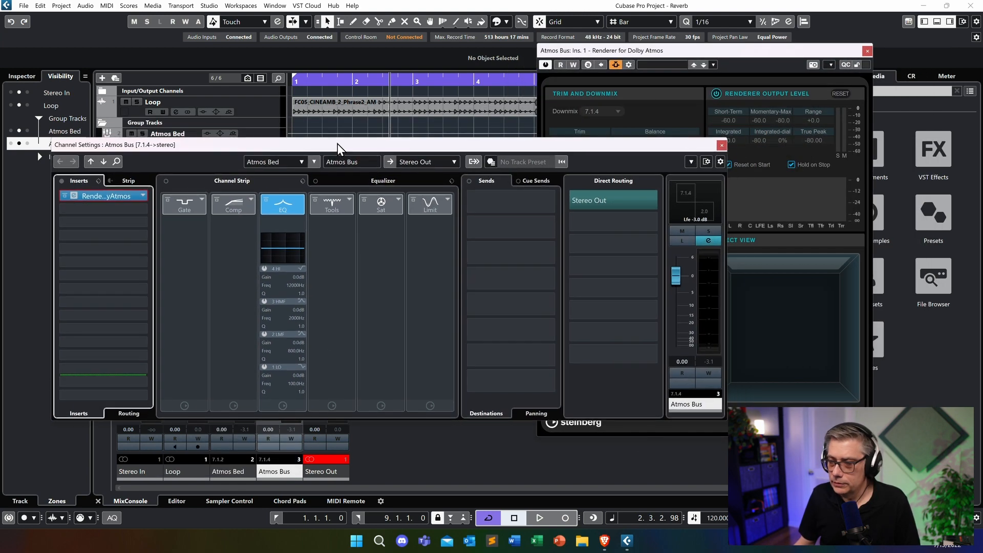
left_click(722, 145)
left_click_drag(749, 57, 697, 61)
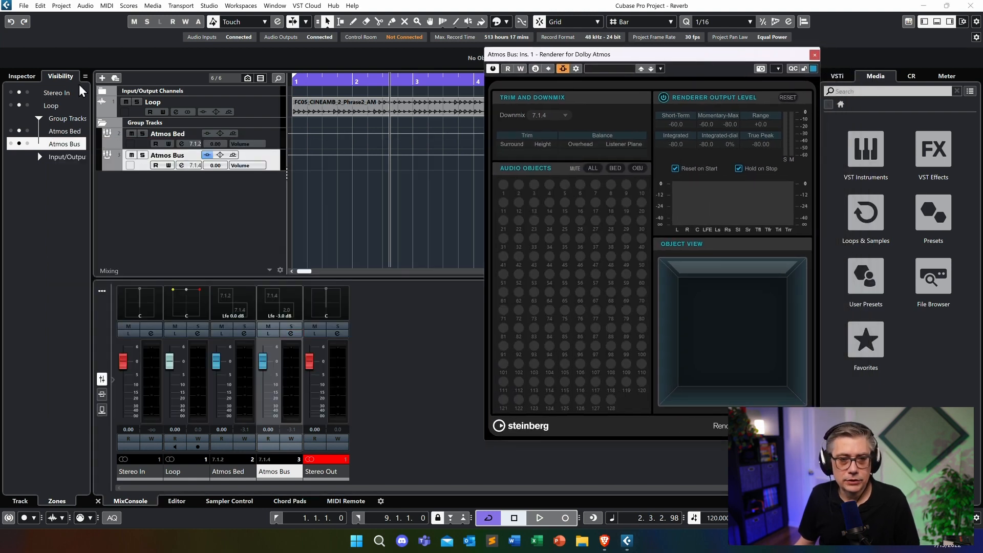
Step: Open ADM Authoring for Dolby Atmos and set the renderer to Renderer for Dolby Atmos
left_click(61, 6)
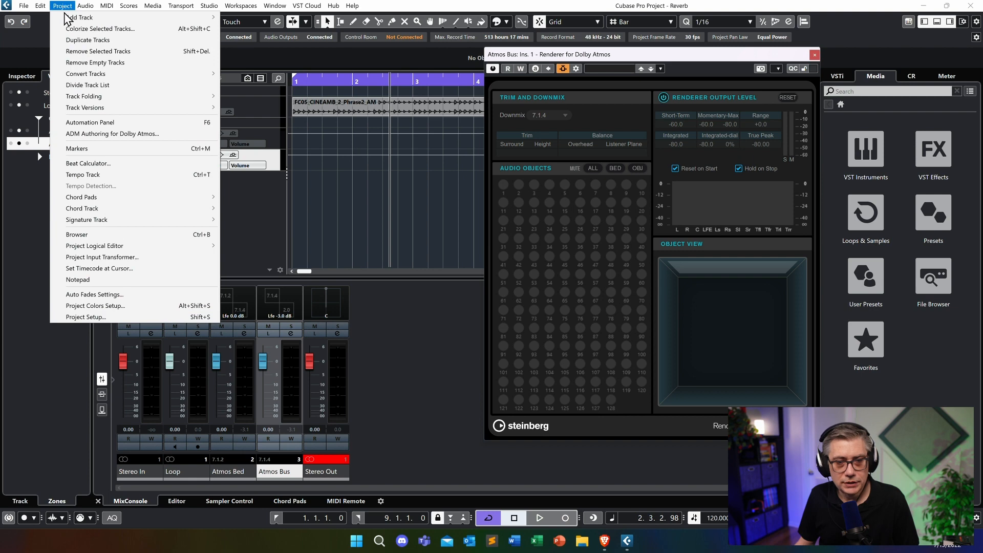
left_click(105, 134)
left_click_drag(643, 55, 788, 58)
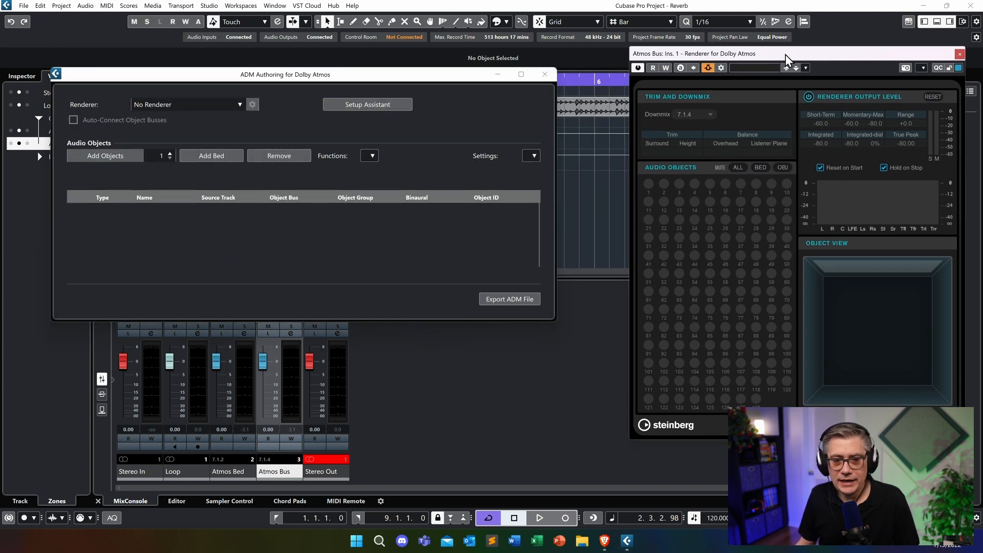
left_click(207, 108)
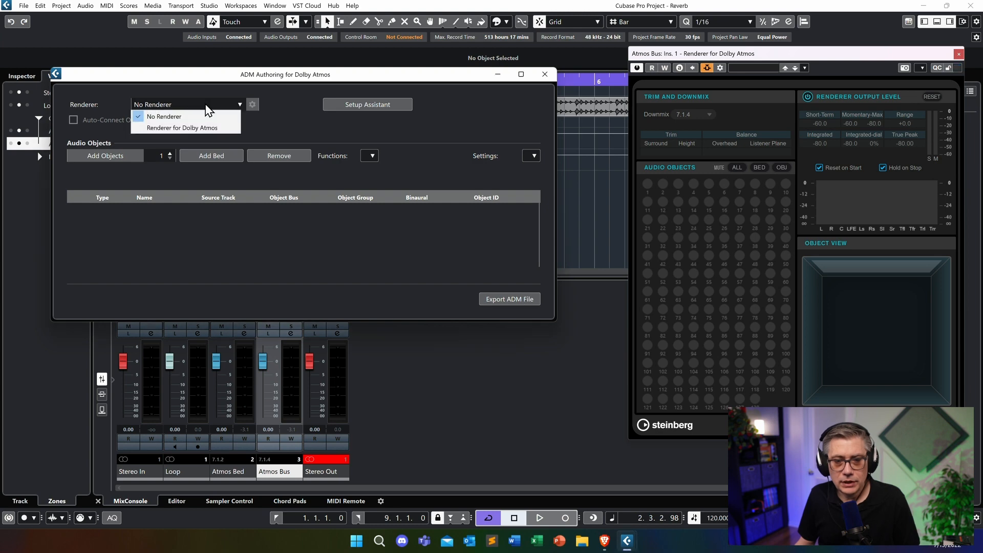
left_click(181, 129)
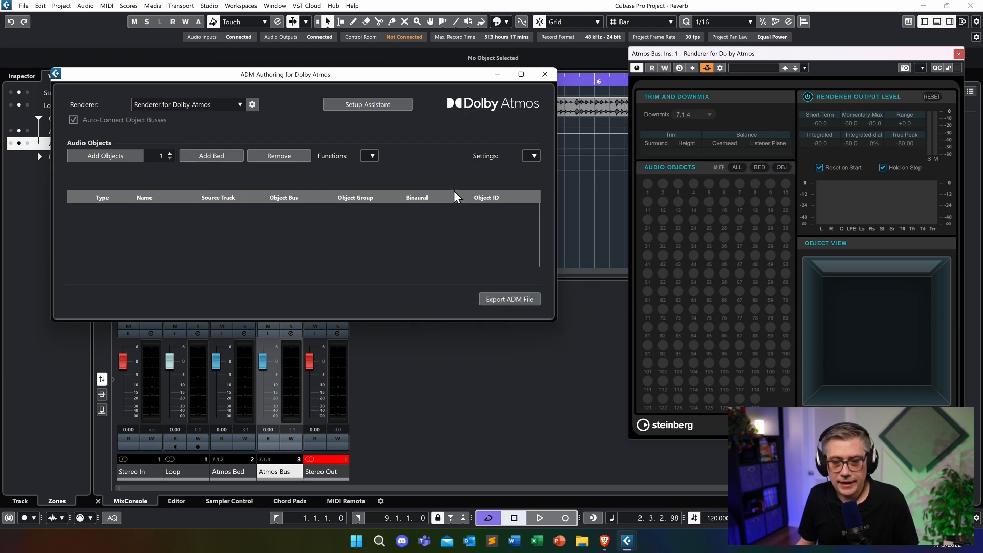
Step: Add a bed to the audio objects with Atmos Bed as its source track, and close the ADM authoring window
left_click(225, 157)
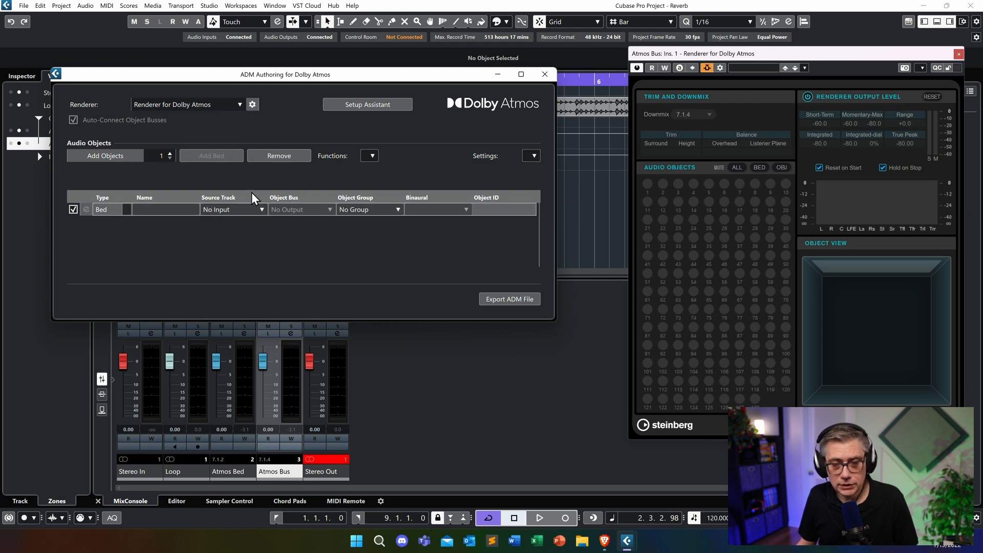
left_click(263, 211)
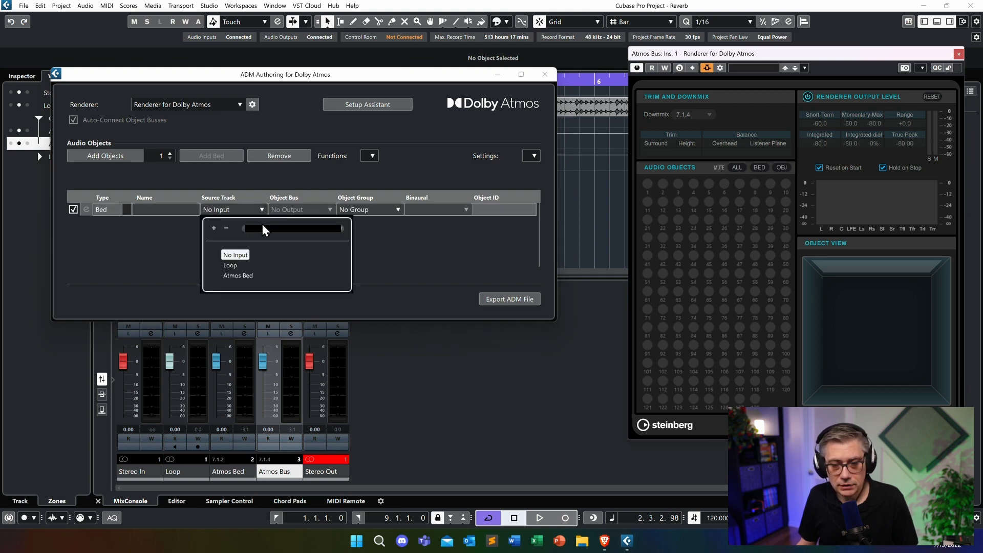
left_click(237, 276)
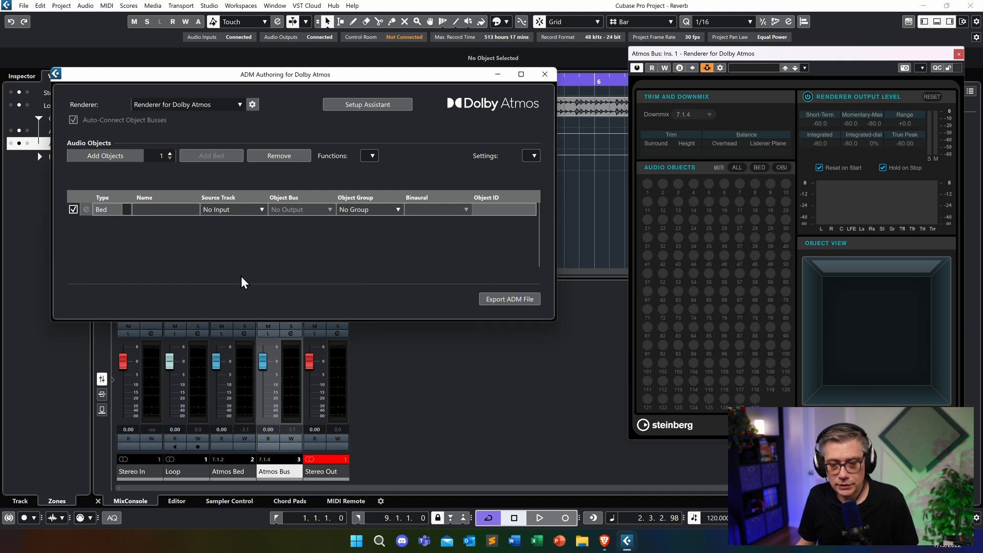
left_click(544, 74)
Step: Play the project with the Dolby Atmos renderer in view to check its bed channels and output levels
left_click_drag(843, 59, 630, 49)
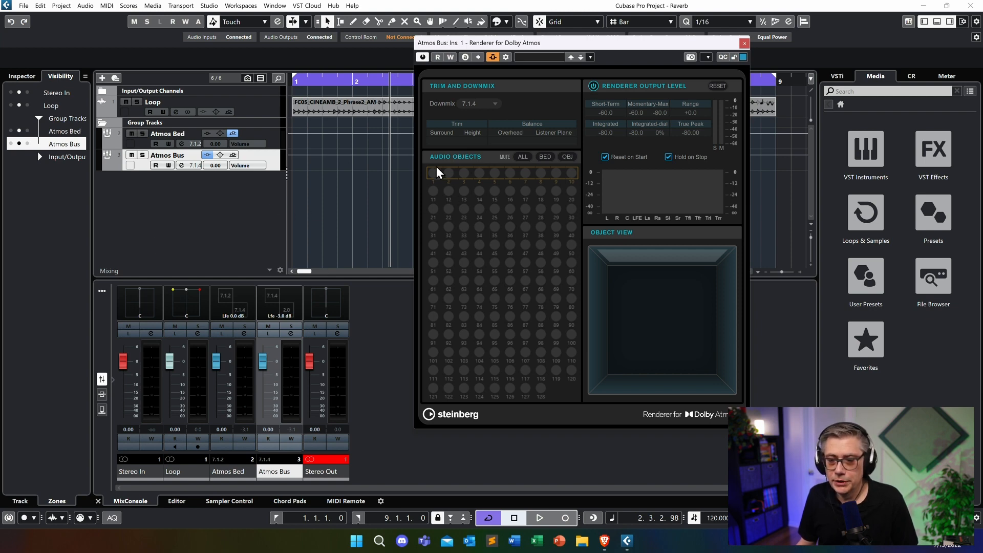
key("space")
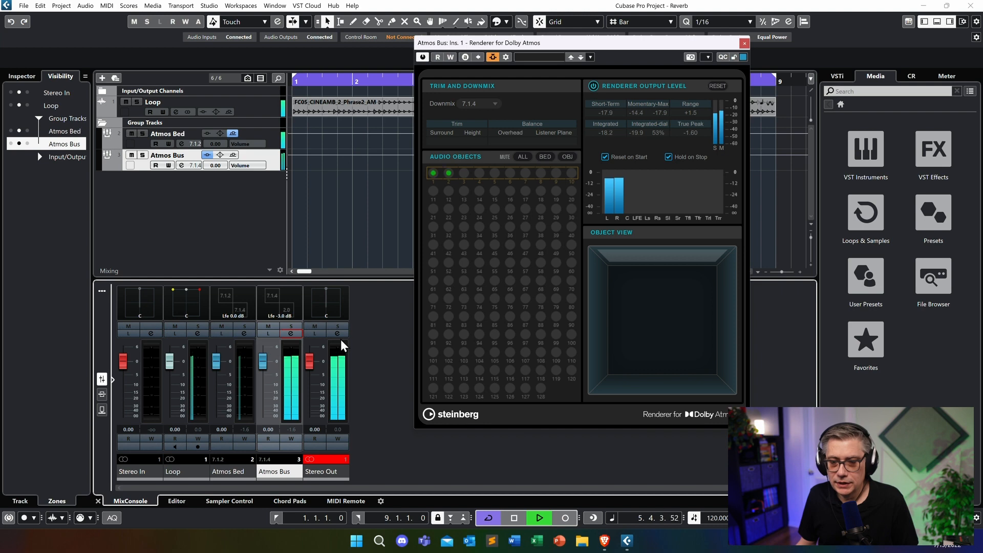
key("space")
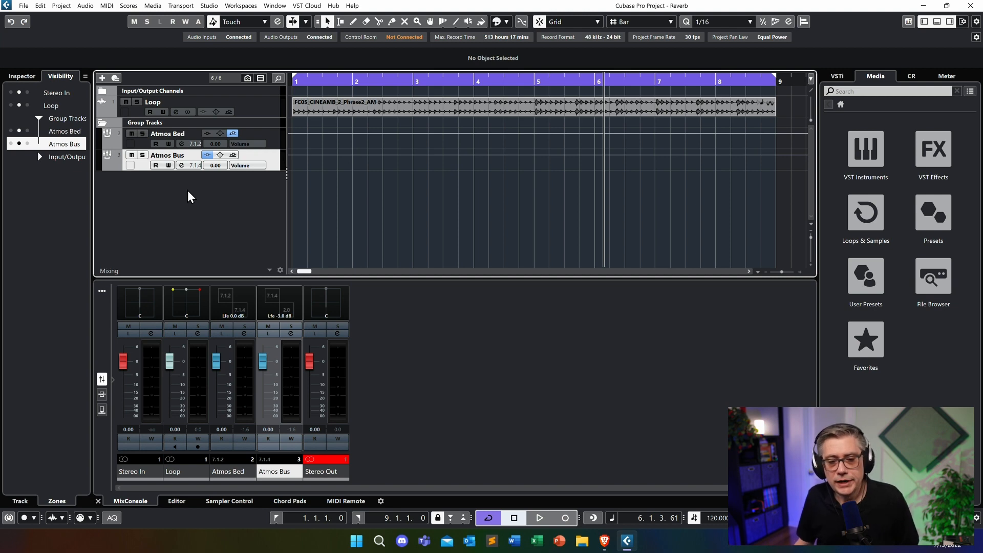
Step: Add a stereo group track named Loop Object, routed to Atmos Bus, and place it above the Atmos Bed track
right_click(188, 194)
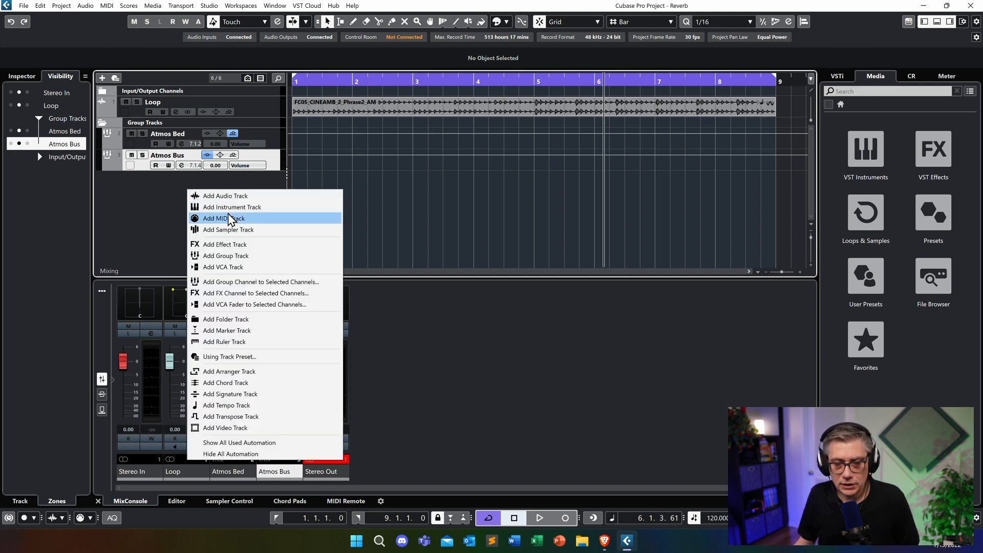
left_click(237, 256)
left_click(371, 131)
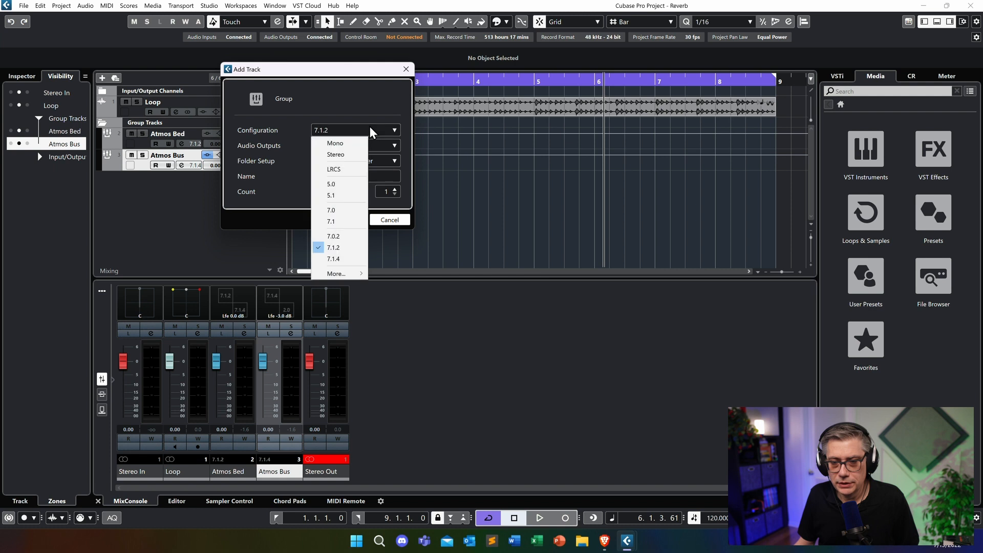
left_click(338, 154)
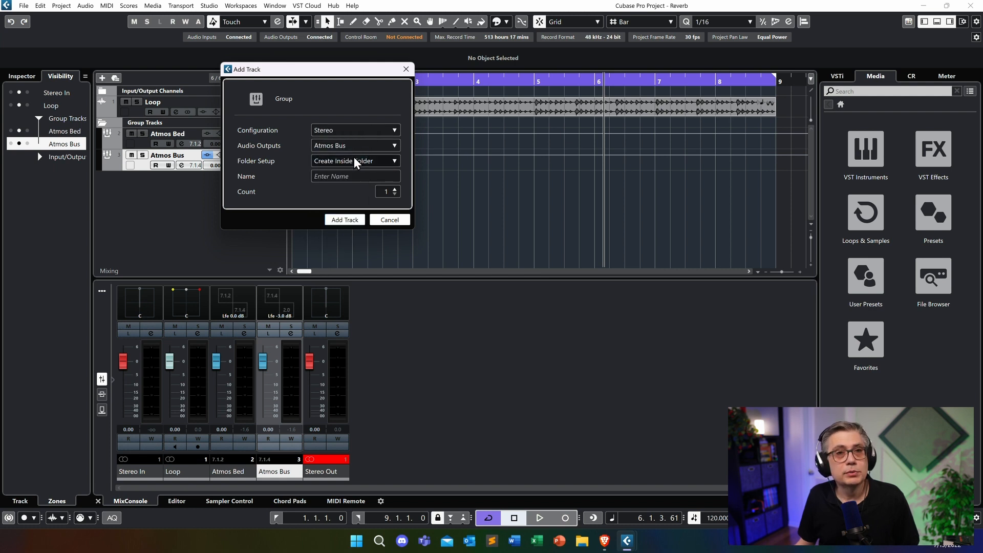
left_click(388, 146)
left_click(367, 241)
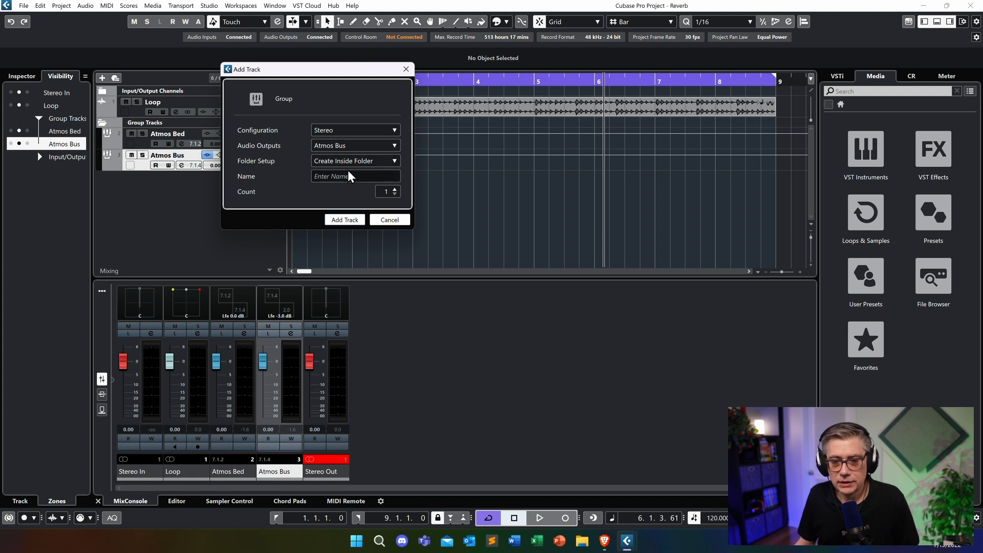
left_click(331, 176)
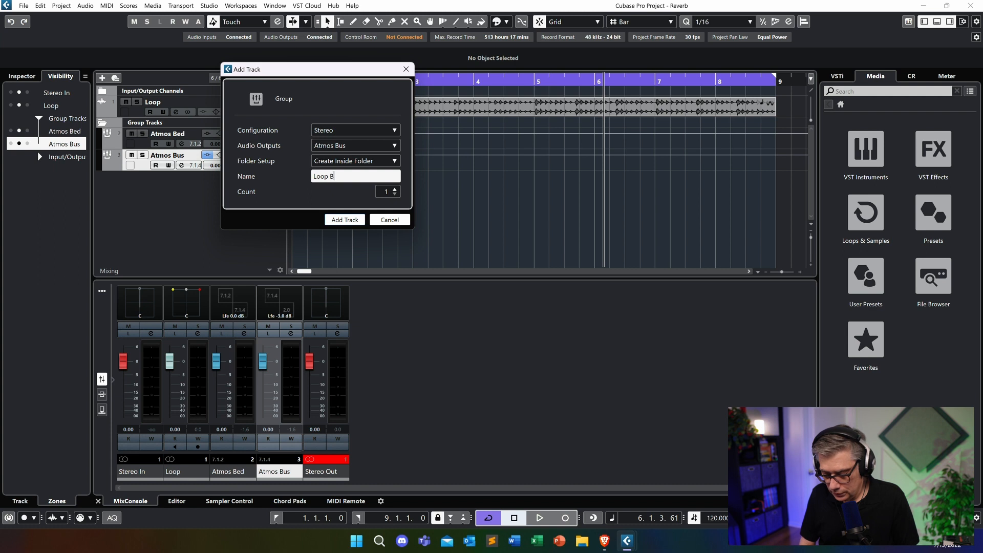
type("Loop Object")
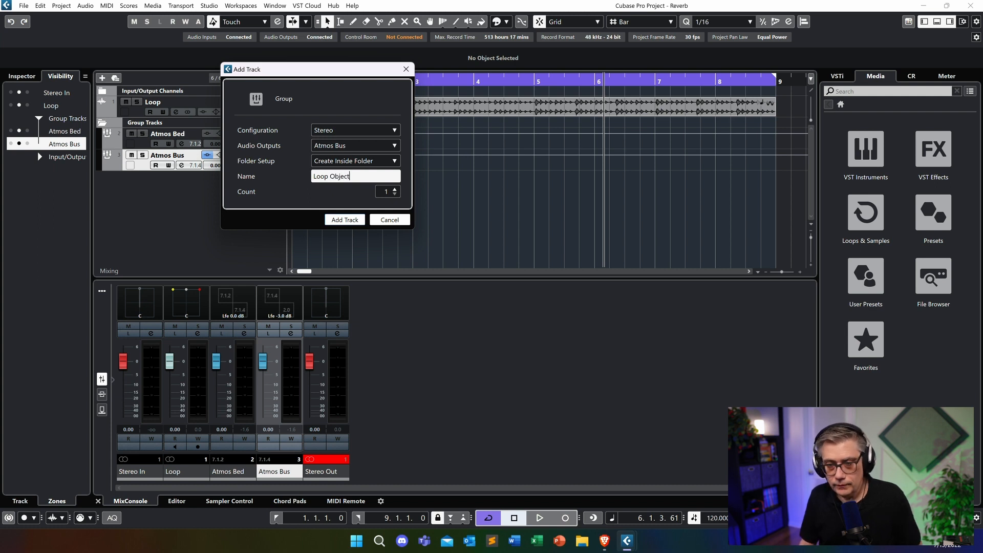
left_click(356, 222)
left_click_drag(114, 183, 122, 135)
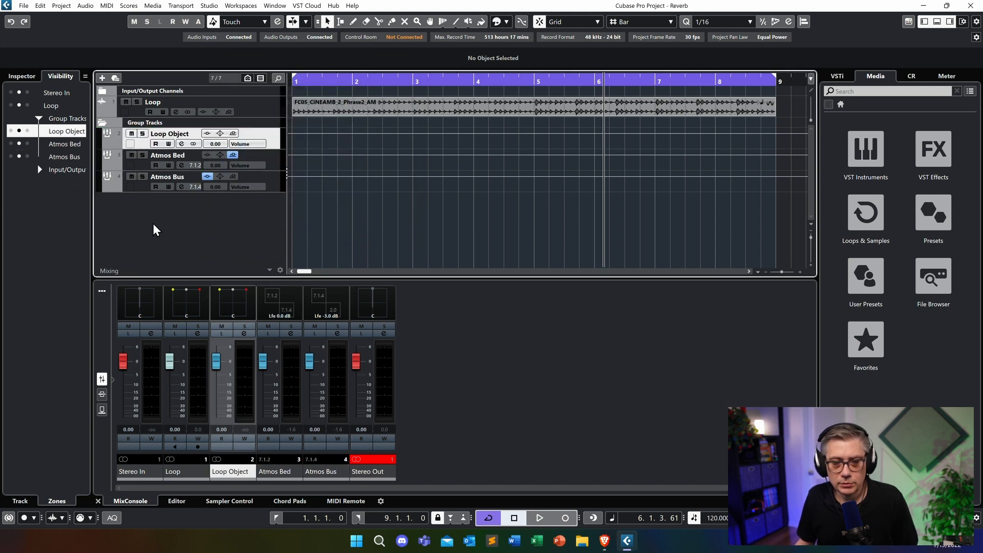
Step: Add a stereo group track named Loop Reverb, routed to Atmos Bed, and place it between Loop Object and Atmos Bed
right_click(159, 223)
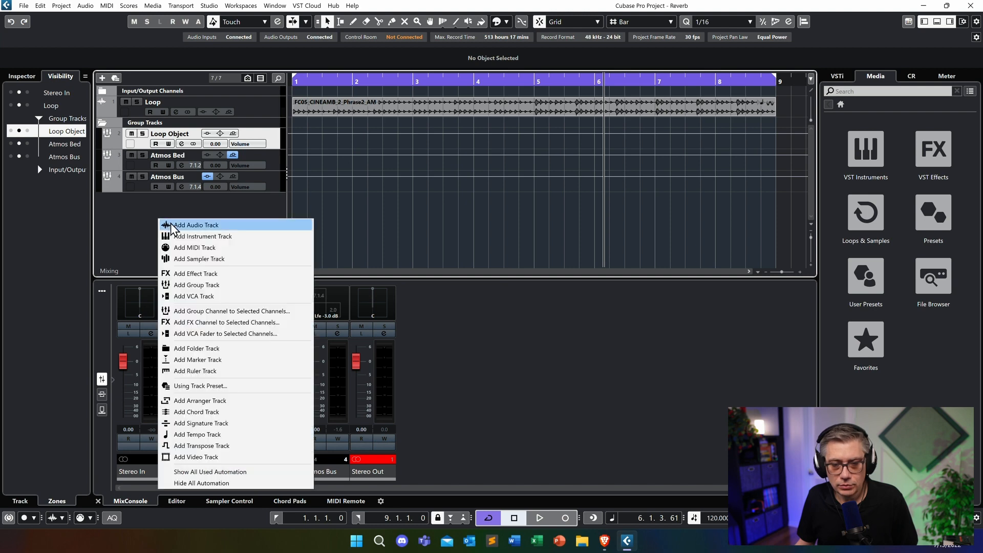
left_click(183, 285)
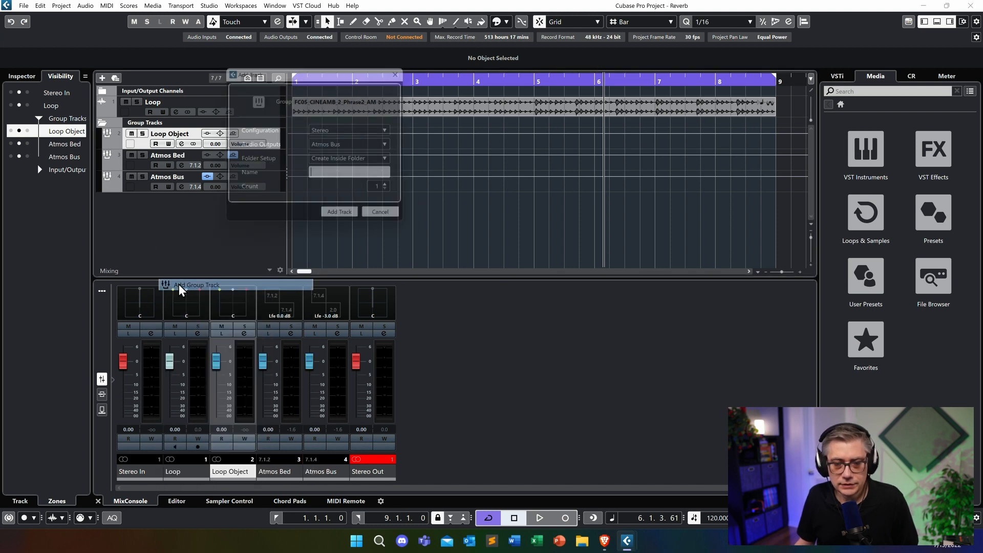
left_click(375, 148)
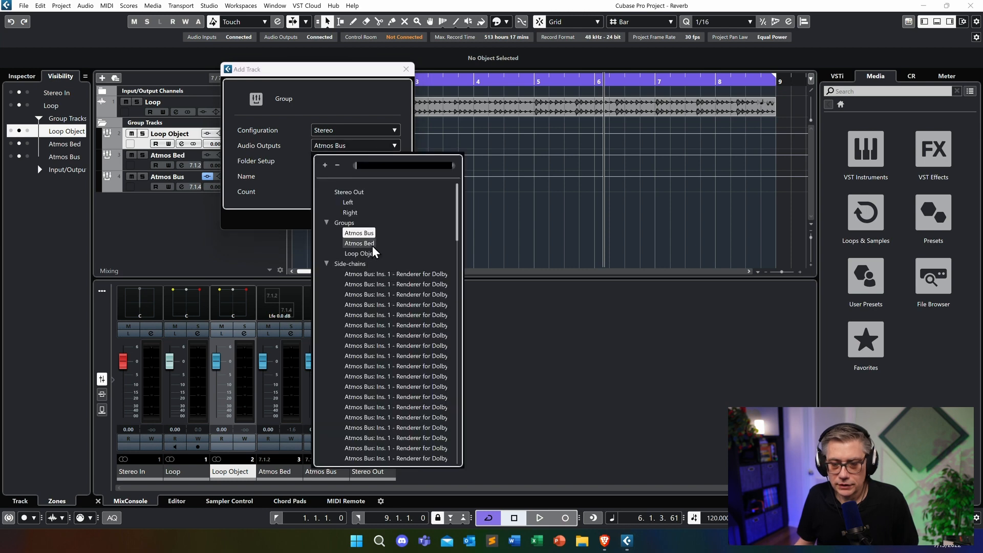
left_click(359, 243)
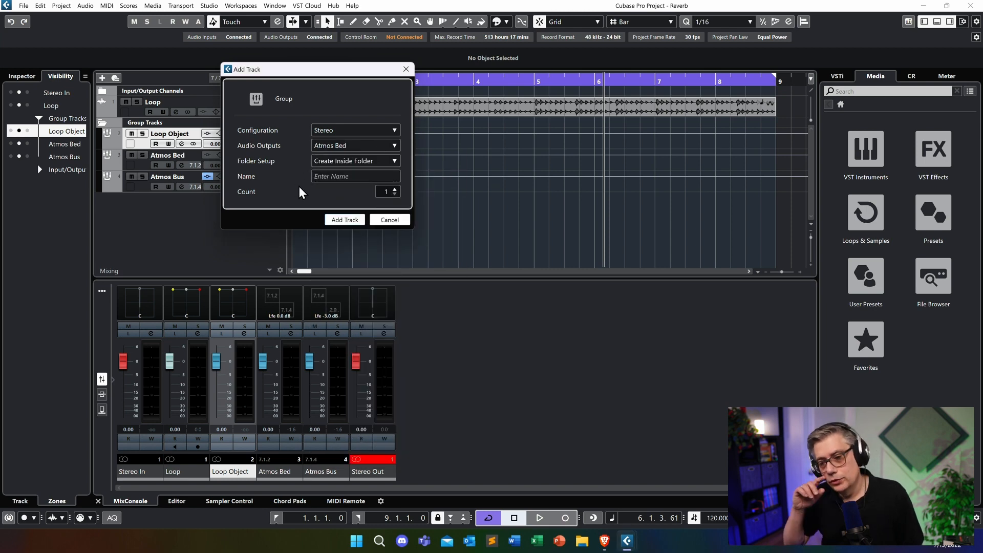
left_click(329, 175)
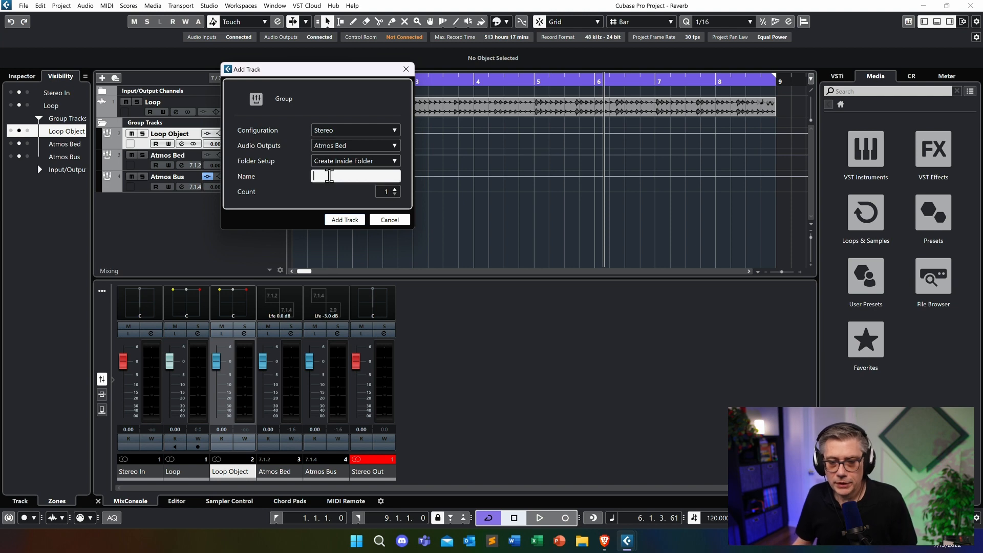
type("Loop Reverb")
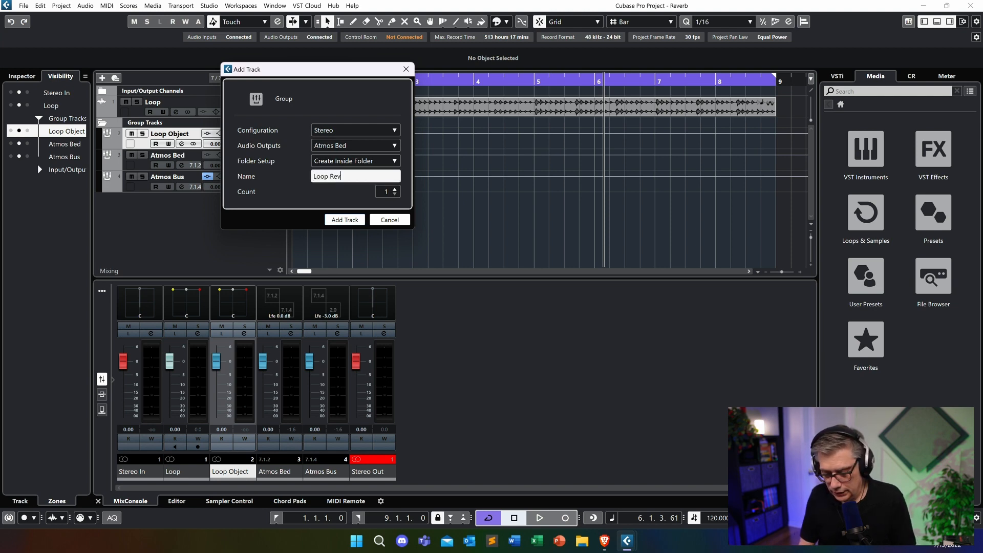
left_click(345, 221)
left_click_drag(119, 199, 128, 159)
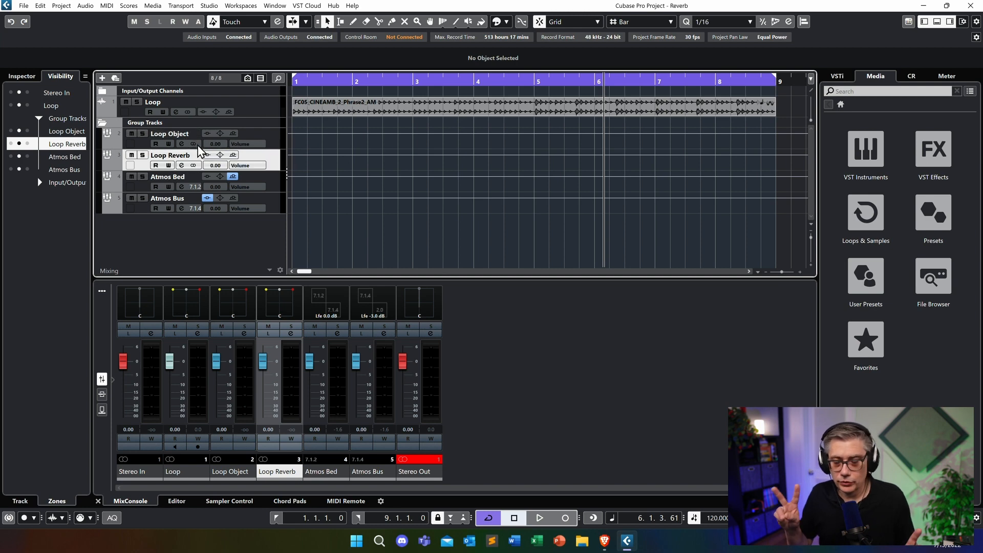
Step: Assign Loop Object and Loop Reverb as the first and second direct routing destinations of the Loop channel
left_click(265, 112)
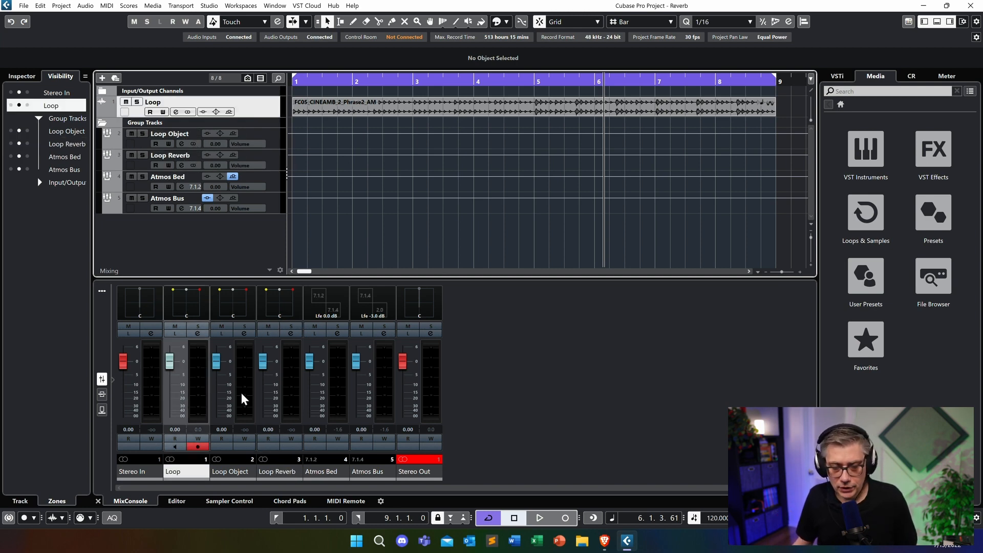
left_click(208, 335)
left_click_drag(523, 149, 496, 74)
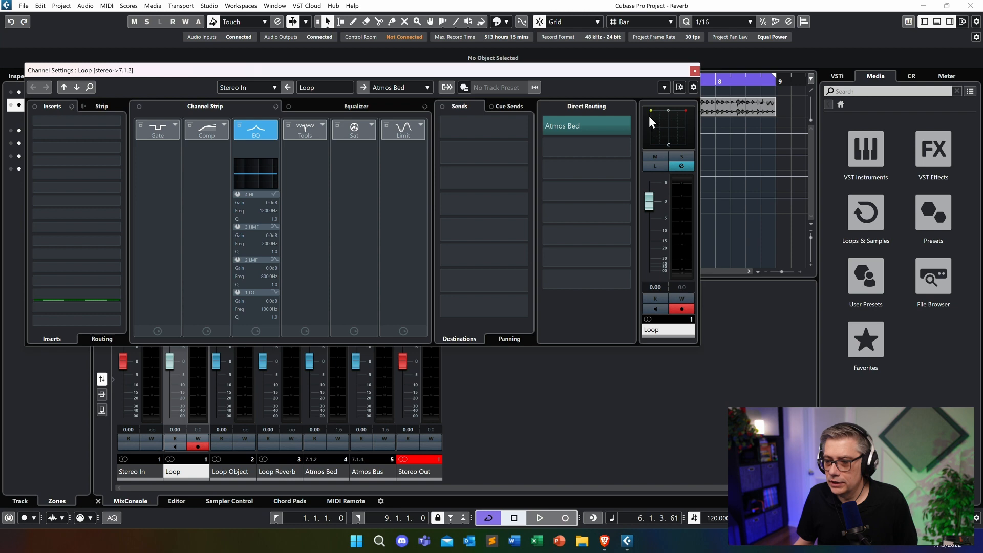
left_click(678, 87)
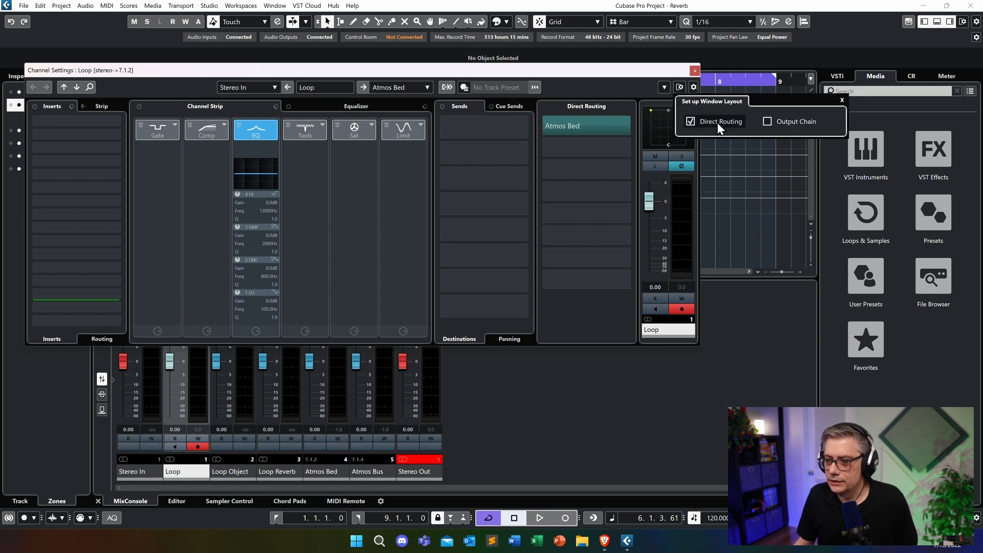
left_click(625, 125)
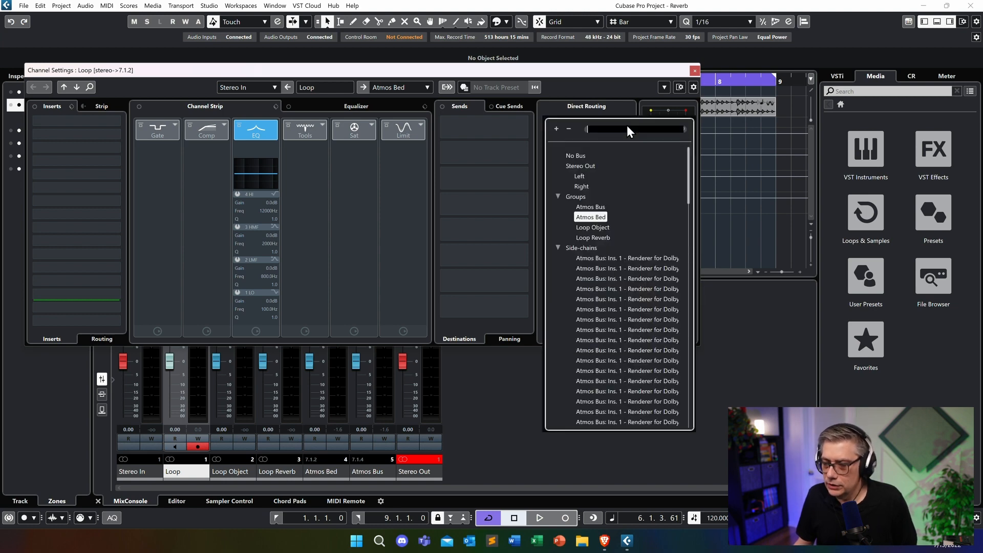
left_click(598, 227)
left_click(626, 149)
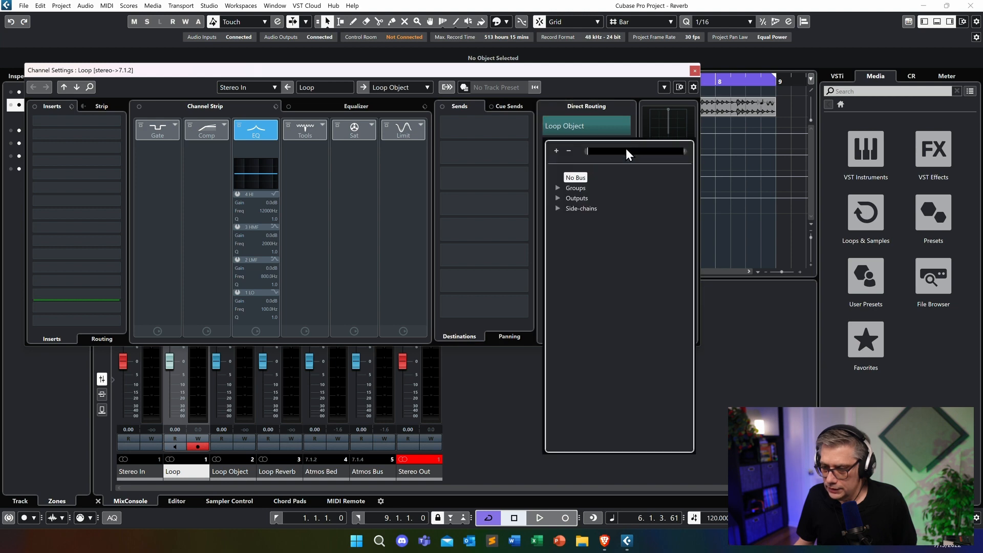
left_click(557, 188)
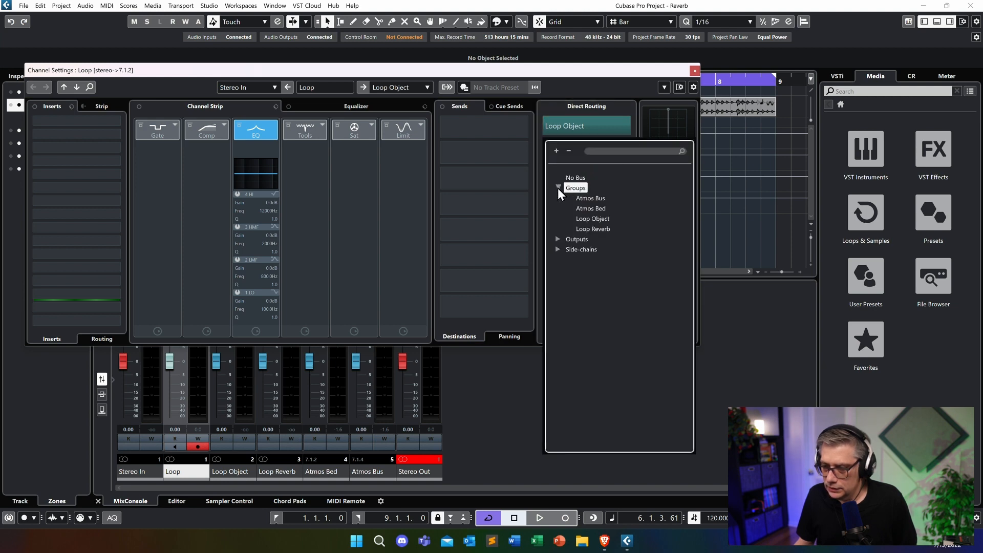
left_click(593, 230)
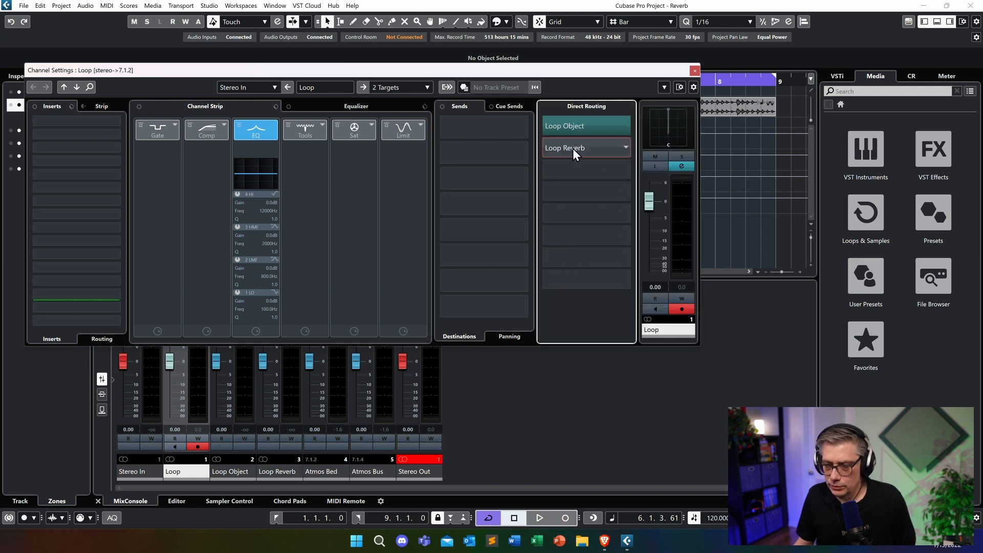
Step: Activate the Loop Object and Loop Reverb destinations simultaneously for the Loop channel, close its settings, and play the project
left_click(573, 149)
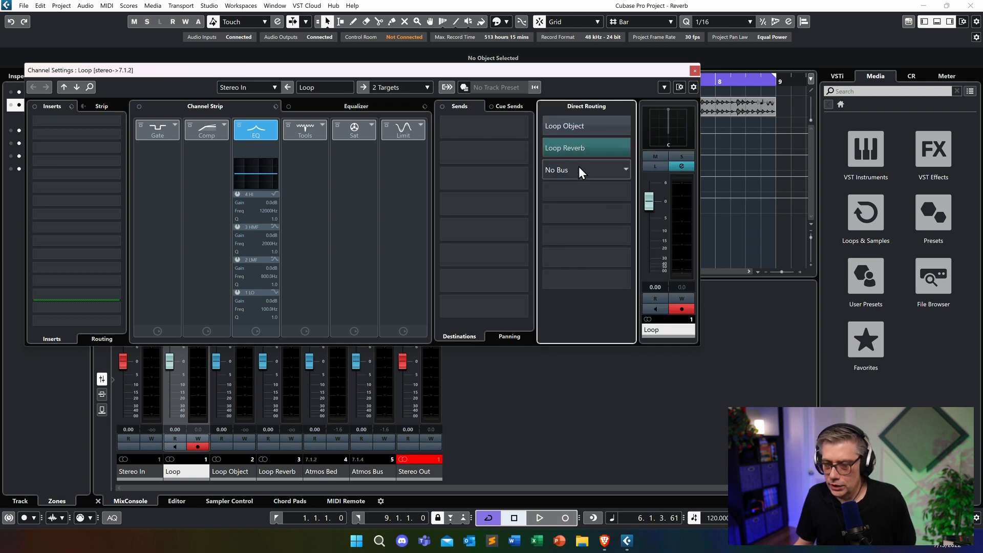
left_click(592, 121)
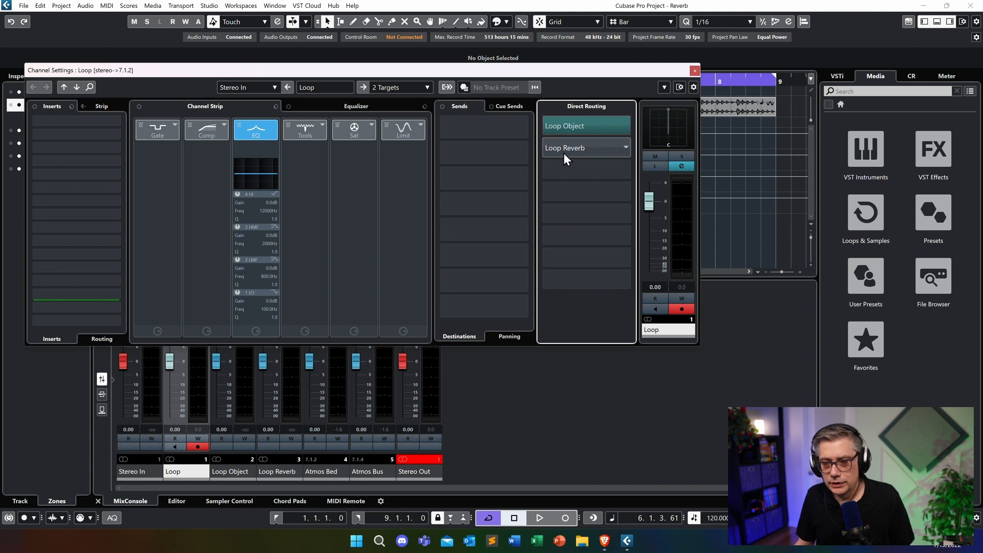
left_click(577, 147, "ctrl")
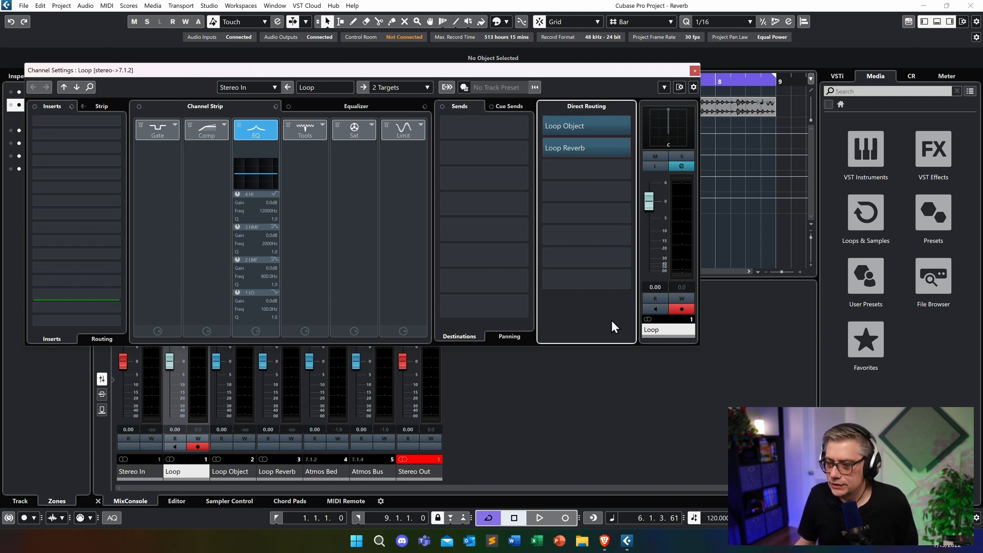
left_click(694, 70)
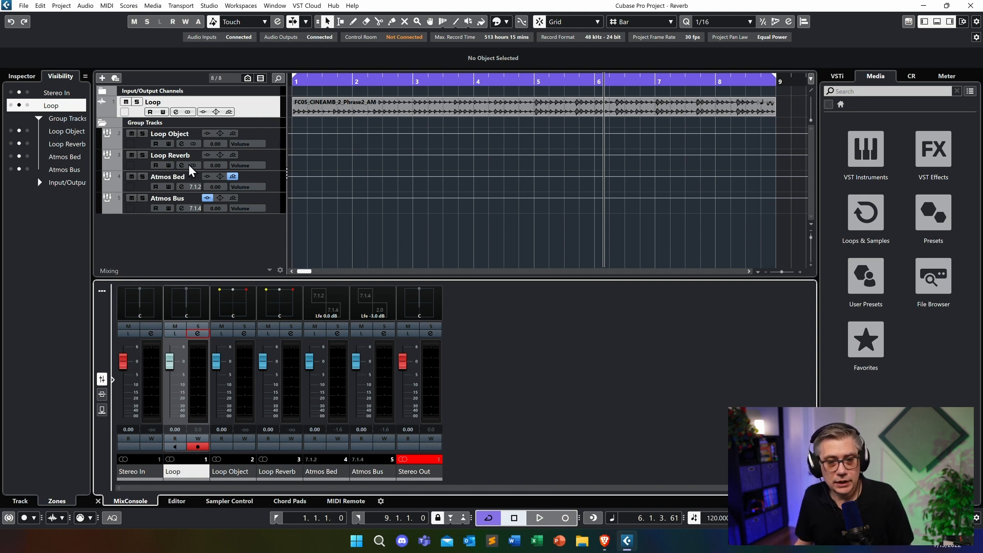
key("space")
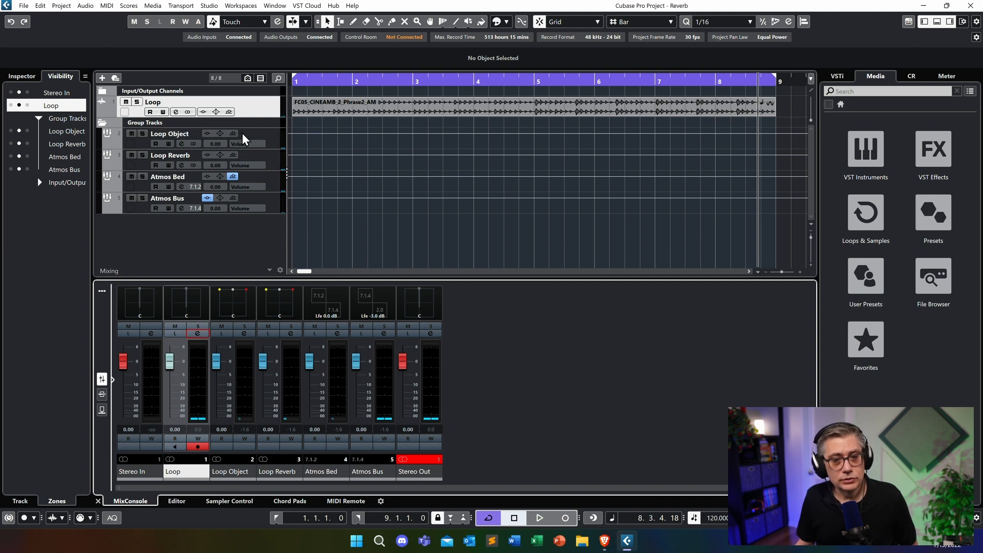
Step: Add one audio object in ADM Authoring for Dolby Atmos with Loop Object as its source track, and close the window
left_click(62, 6)
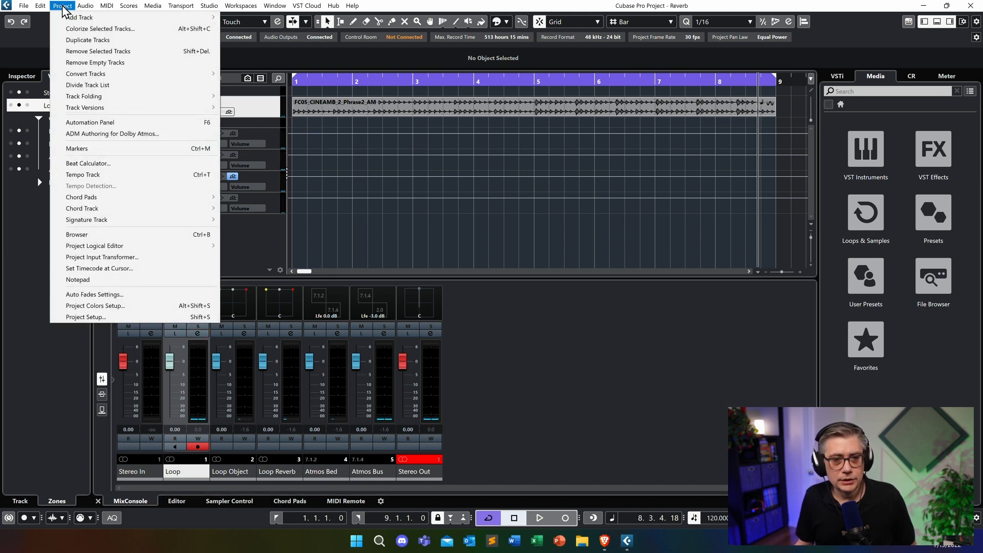
left_click(113, 134)
left_click_drag(402, 78, 470, 47)
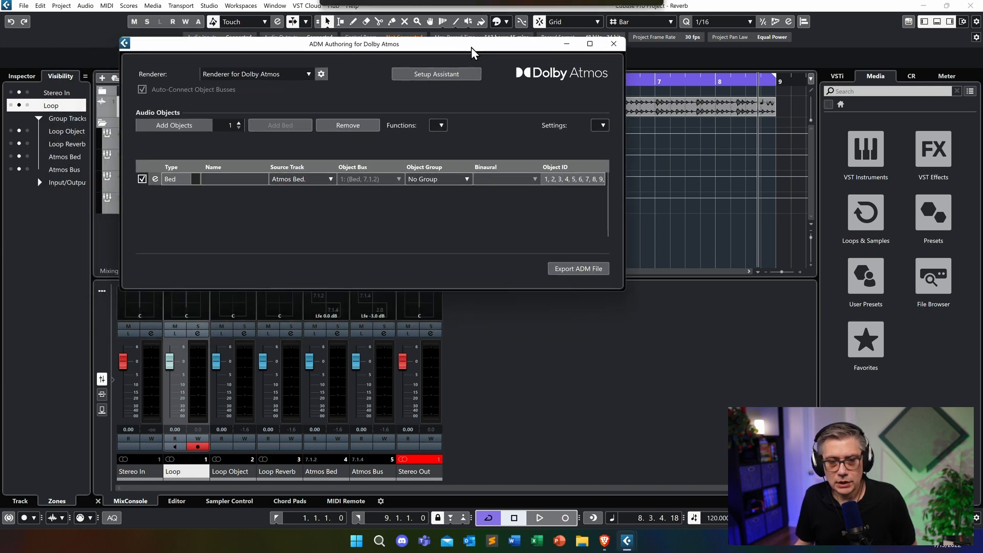
left_click(183, 128)
left_click(330, 193)
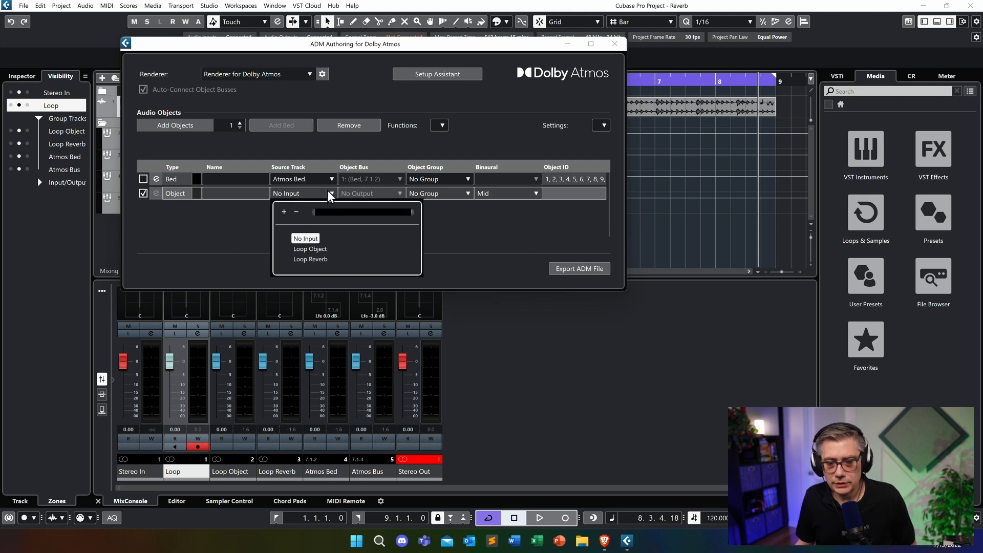
left_click(310, 248)
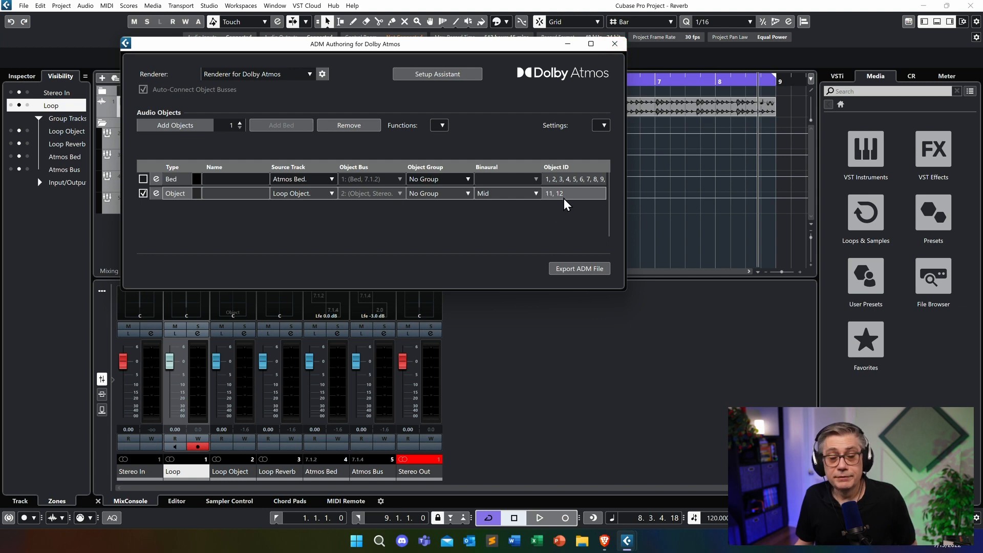
left_click(614, 44)
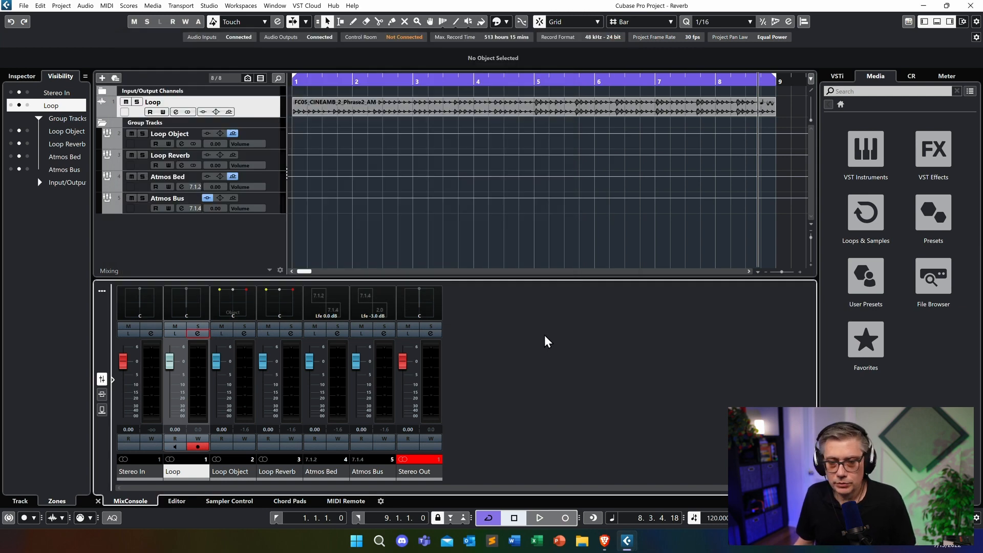
Step: Play the loop to check the mixer levels, and open the Dolby Atmos renderer on Atmos Bus to examine its audio objects
key("space")
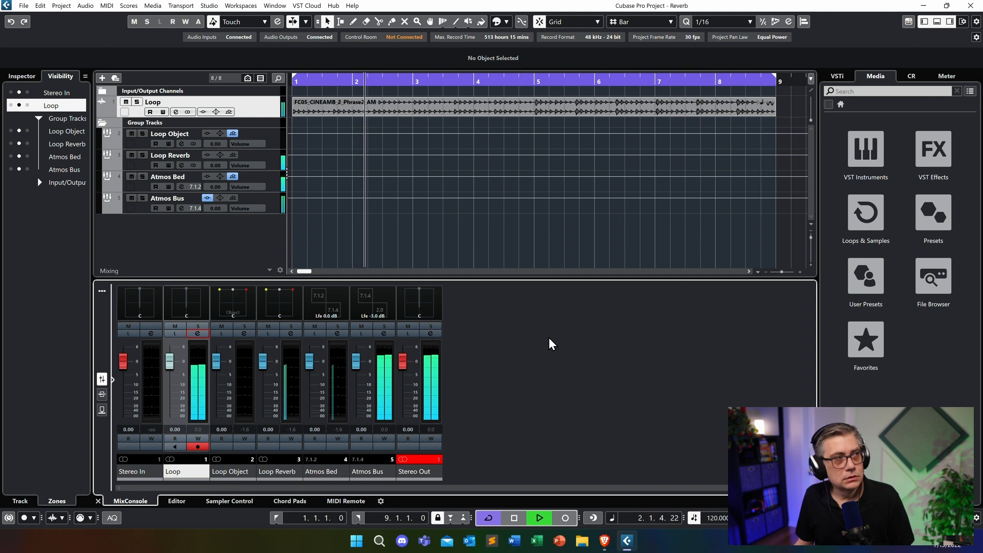
key("space")
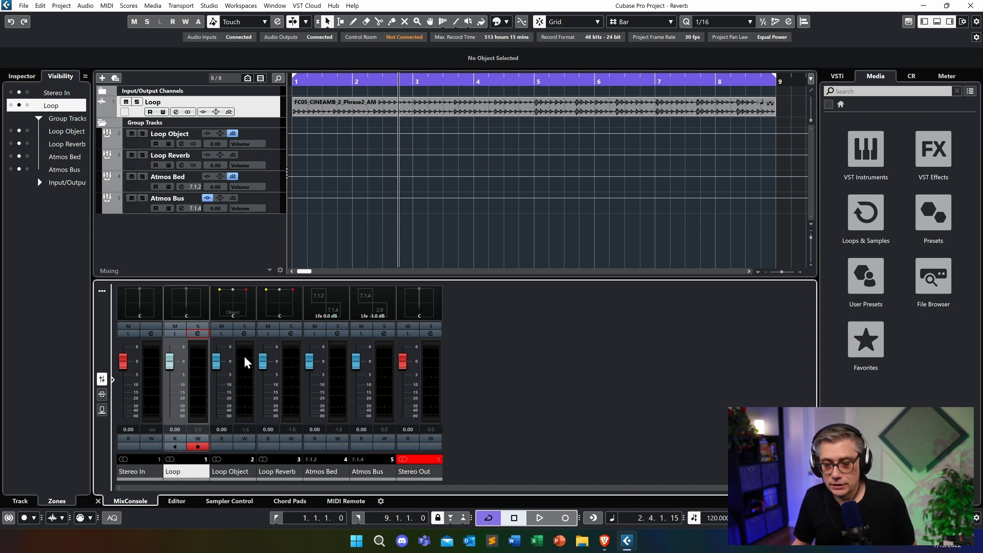
left_click(385, 333)
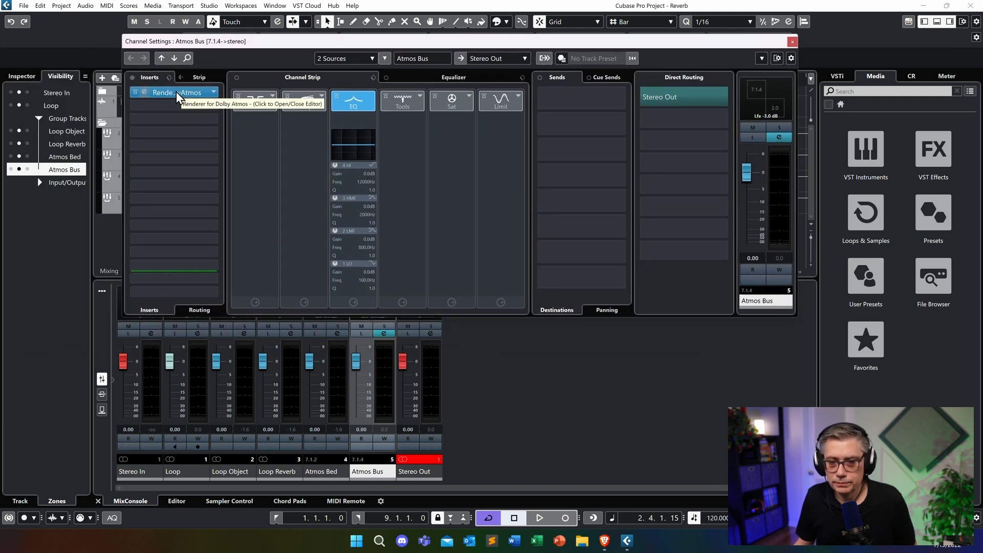
left_click(180, 91)
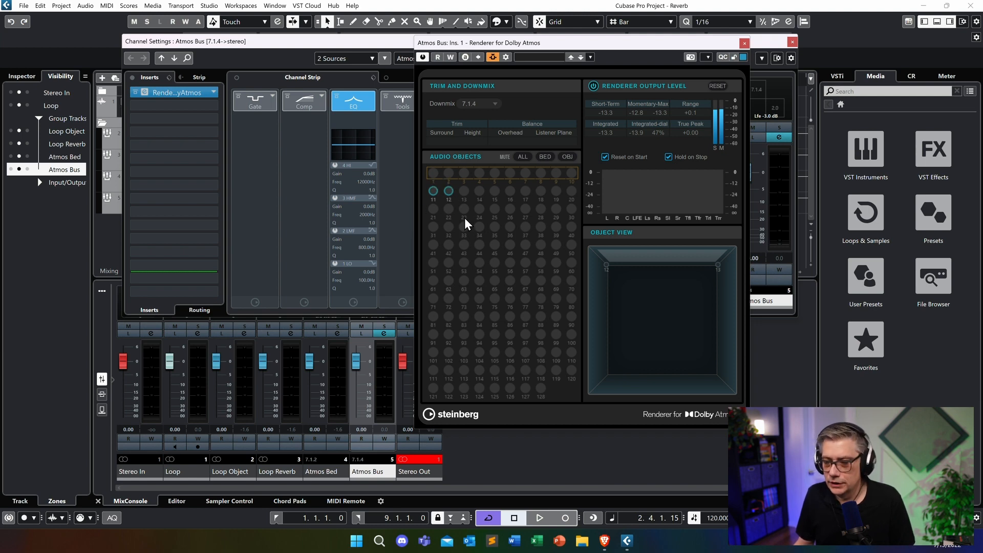
Step: Replace the channel panner of Loop Reverb with dearVR pro, and move the plug-in window clear of the mixer faders
key("space")
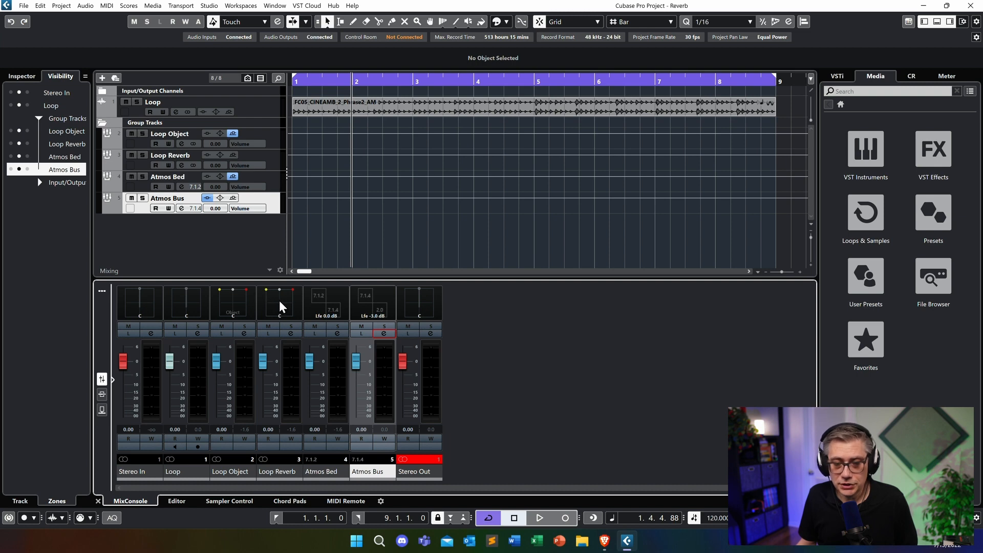
right_click(279, 301)
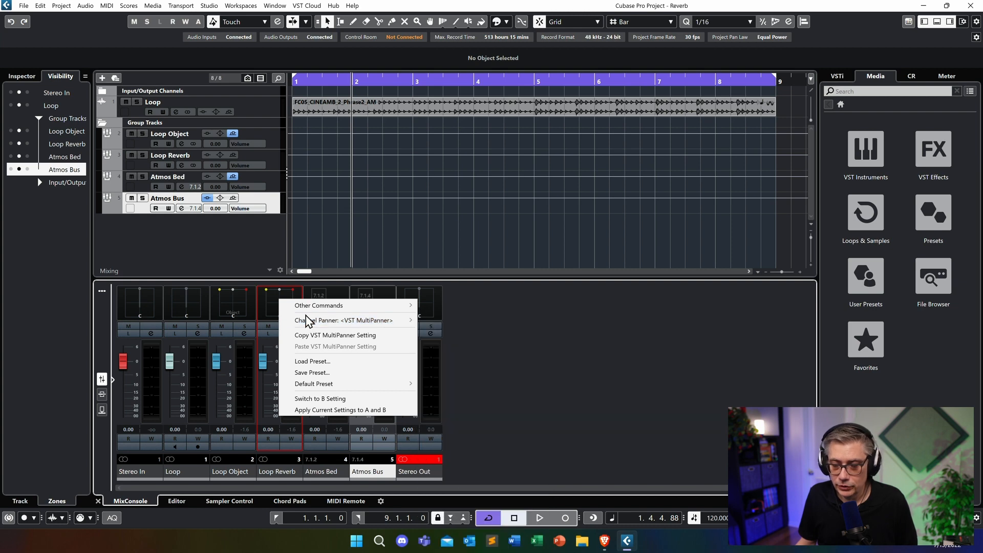
mouse_move(310, 324)
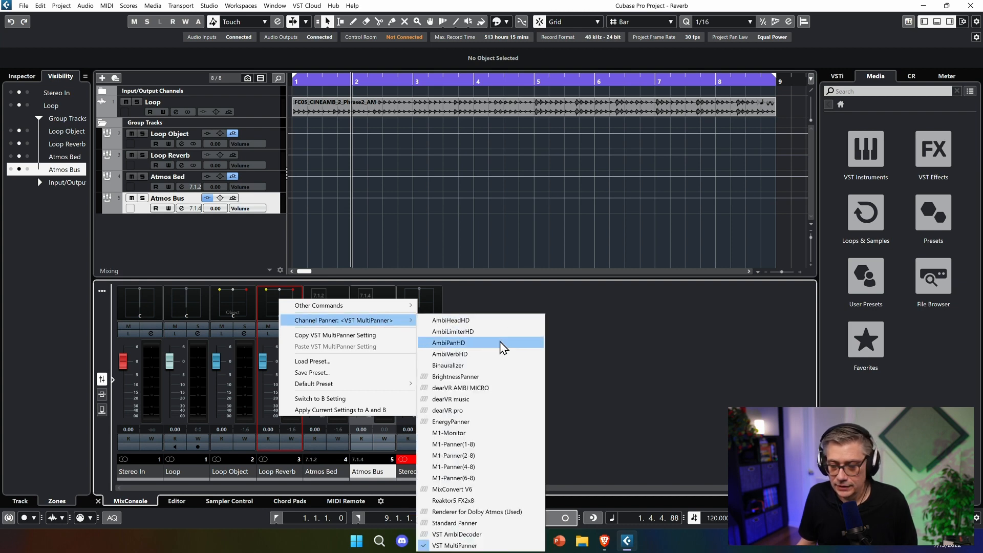
left_click(457, 411)
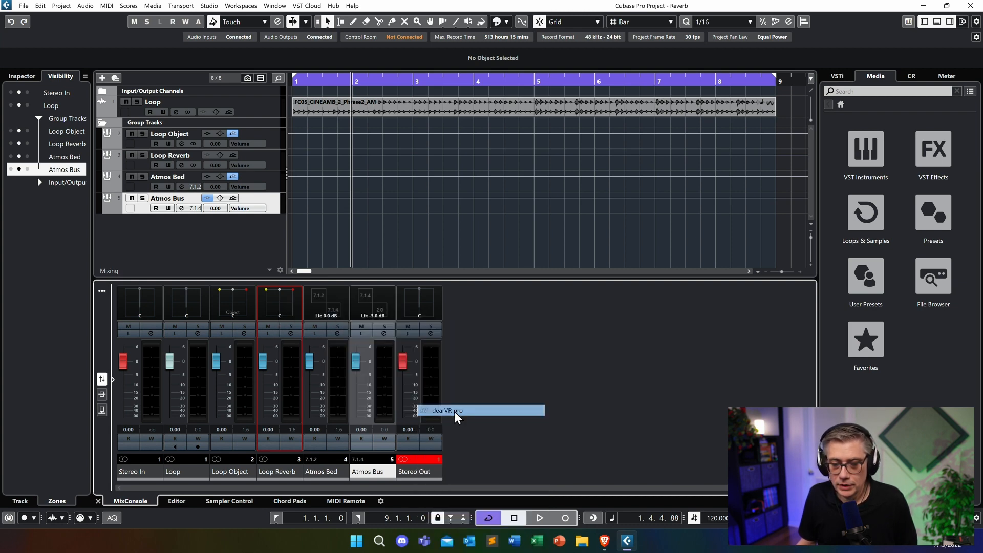
left_click_drag(843, 136, 551, 56)
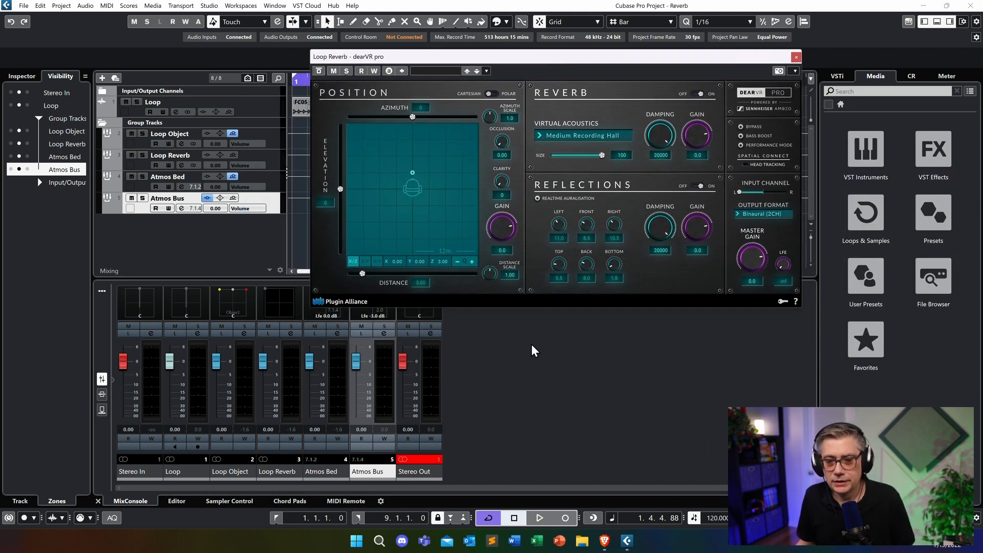
Step: Set the position gain of dearVR pro on Loop Reverb to -96.0, and play the loop to hear only the reverb contribution
key("space")
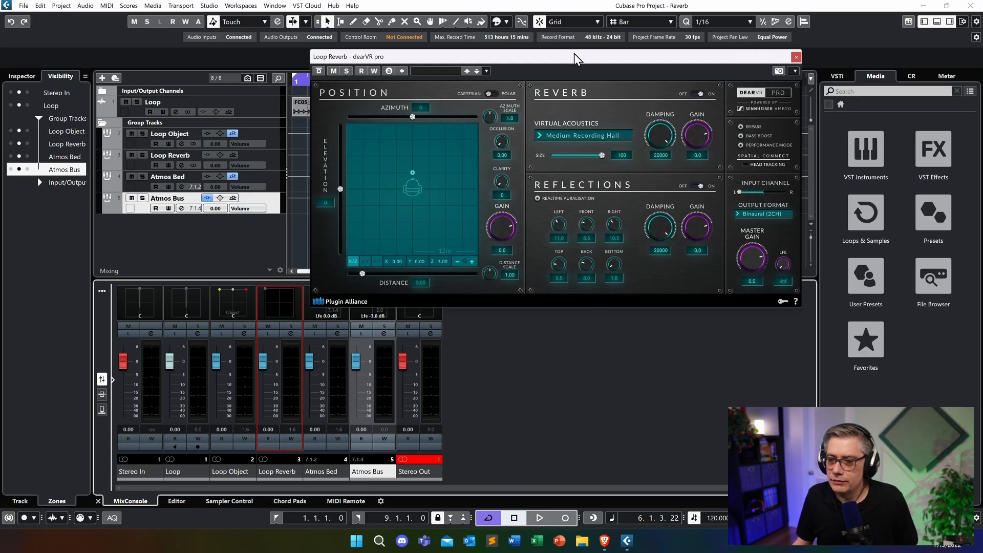
left_click_drag(574, 53, 517, 73)
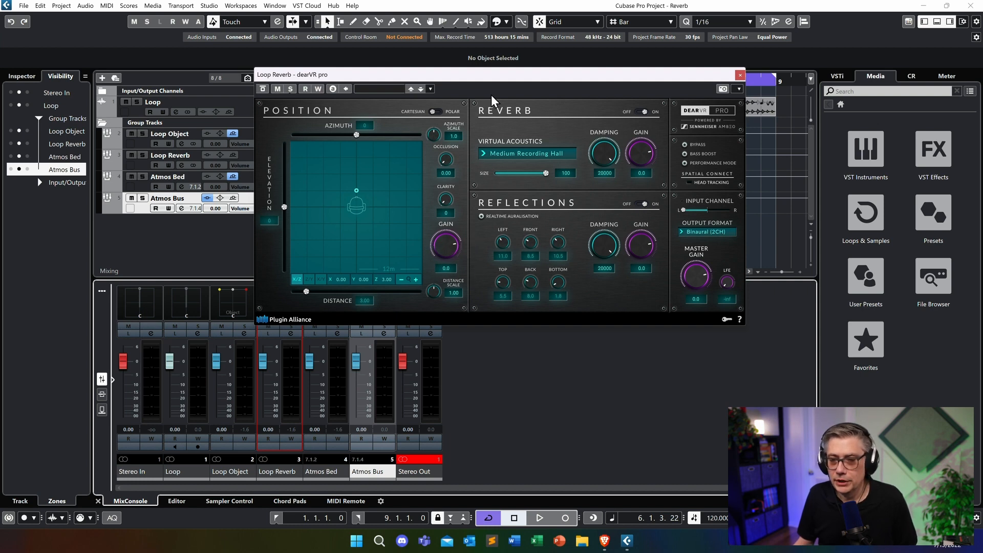
left_click_drag(502, 76, 498, 64)
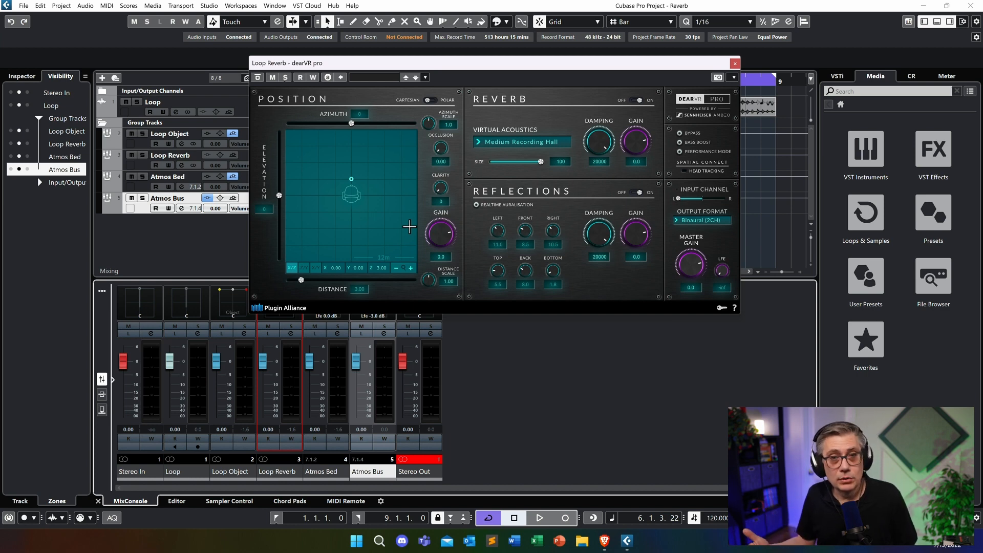
left_click(440, 228)
key("space")
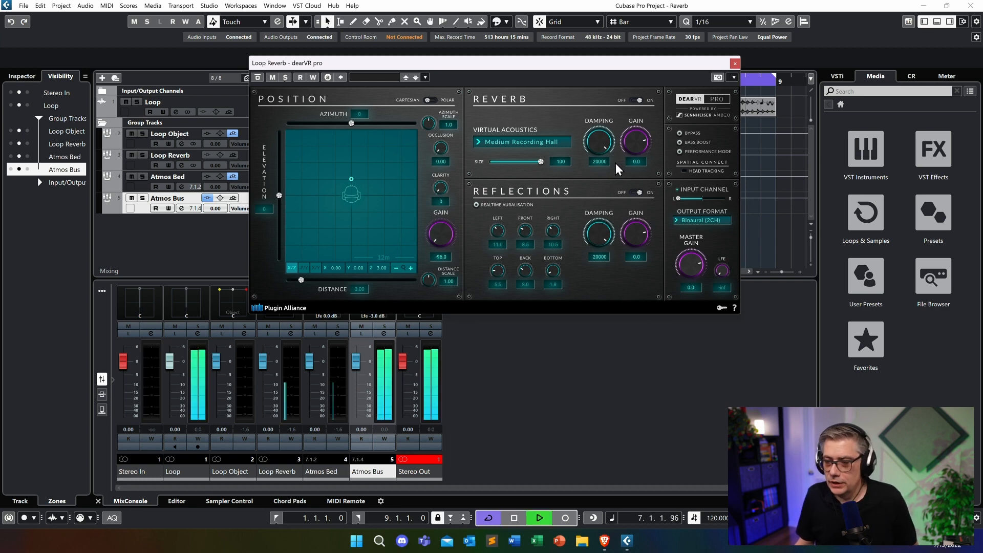
left_click_drag(515, 63, 446, 45)
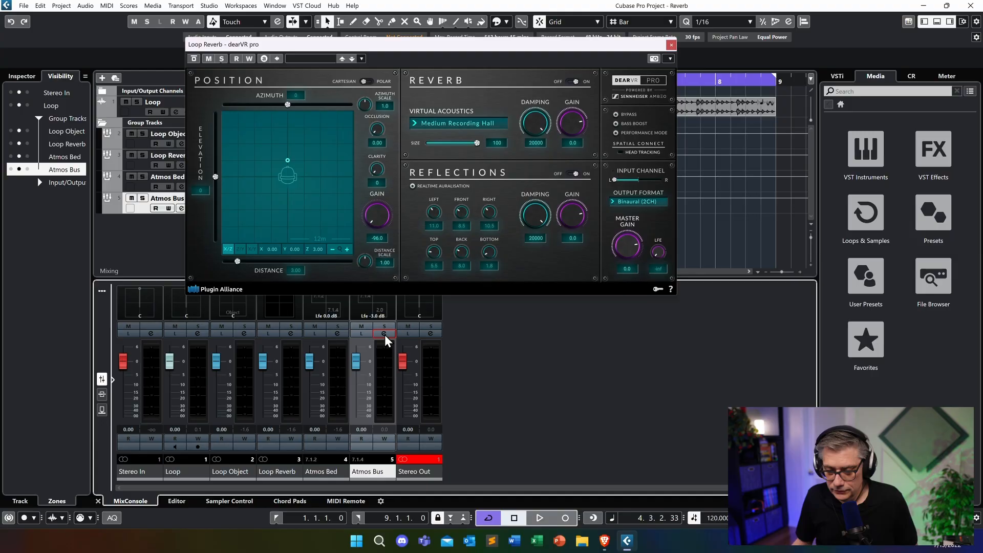
Step: Open the Dolby Atmos renderer on Atmos Bus and play the loop to examine which bed channels receive signal
left_click(384, 334)
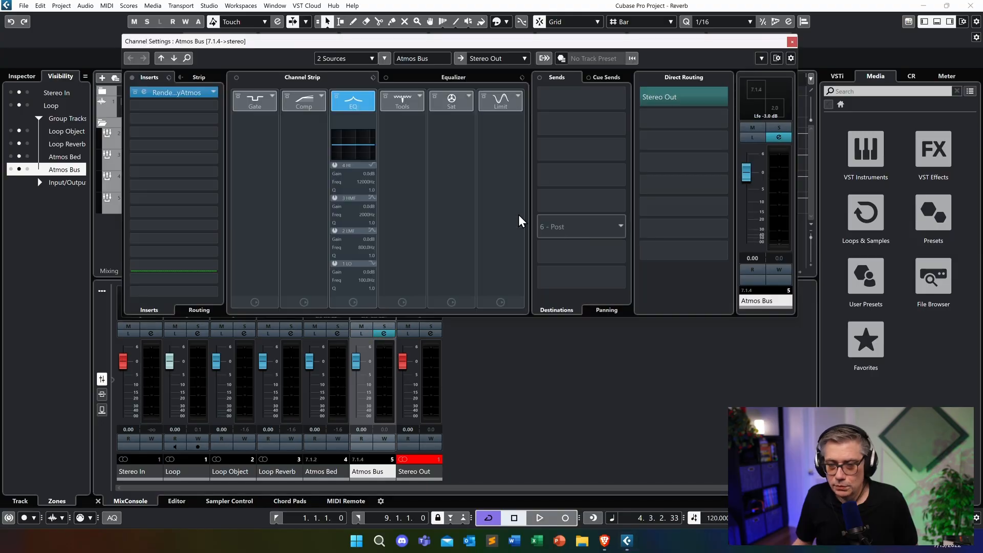
left_click(170, 91)
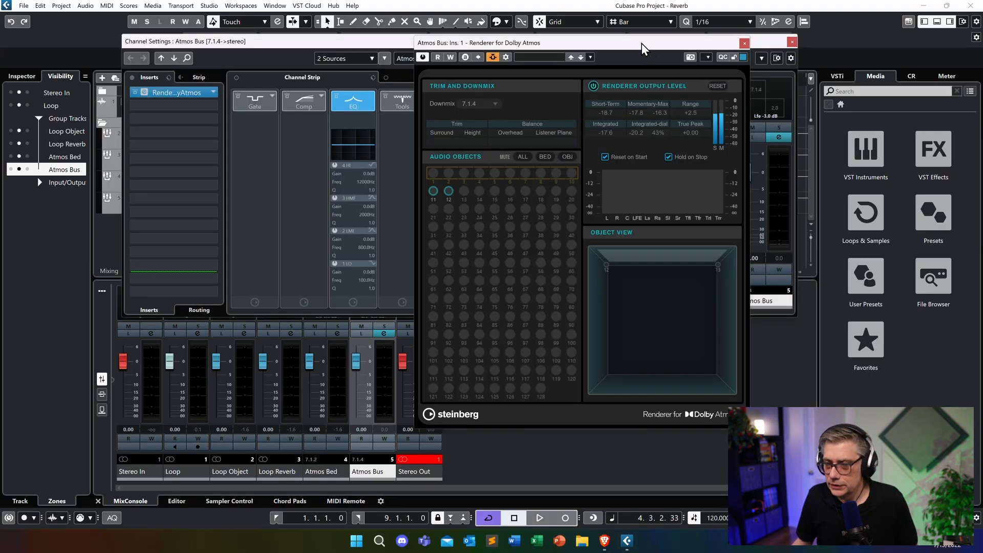
left_click_drag(641, 43, 652, 67)
key("space")
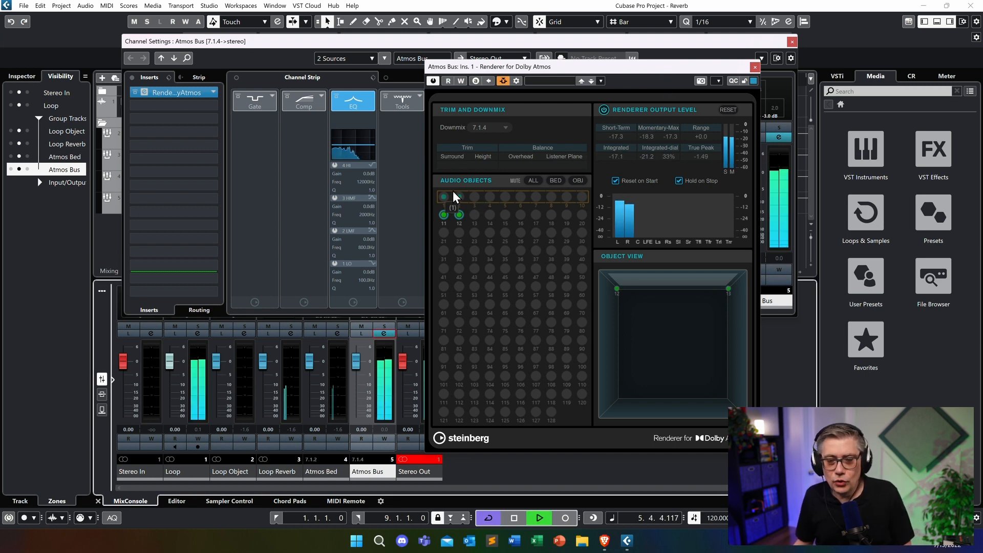
key("space")
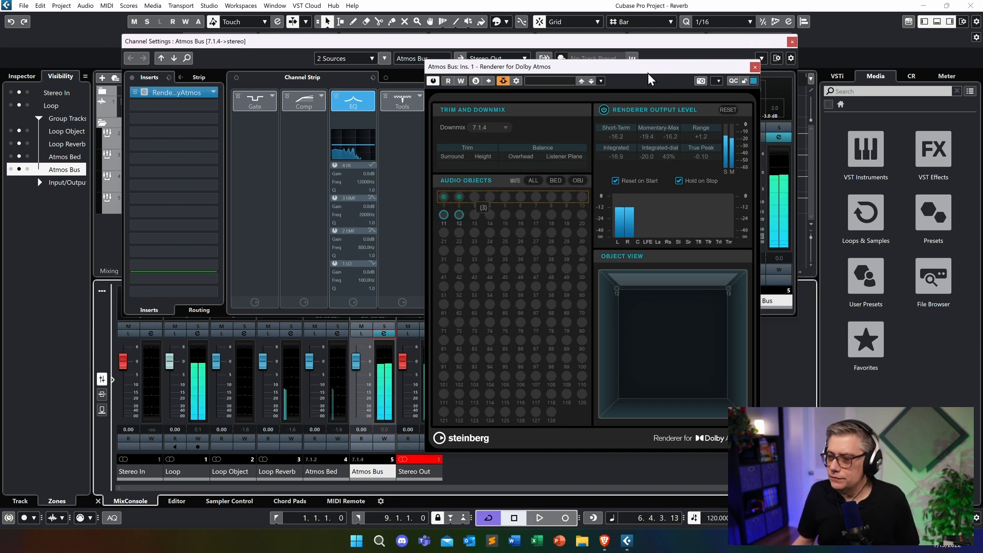
Step: Close the Atmos Bus channel settings, arrange the renderer beside dearVR pro, and set the dearVR pro output format to 7.1.2
left_click_drag(670, 67, 366, 96)
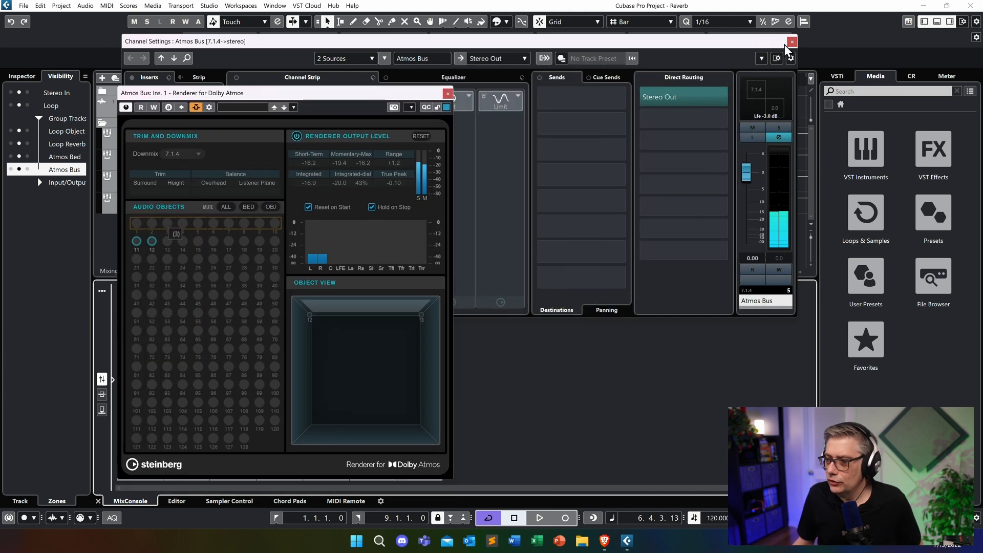
left_click(792, 41)
left_click_drag(491, 44, 695, 39)
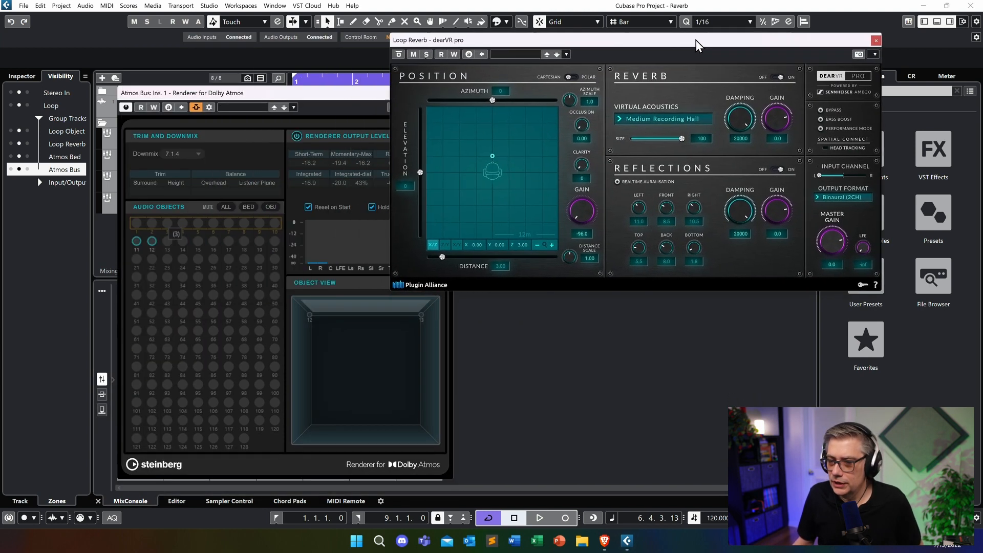
left_click_drag(299, 94, 229, 42)
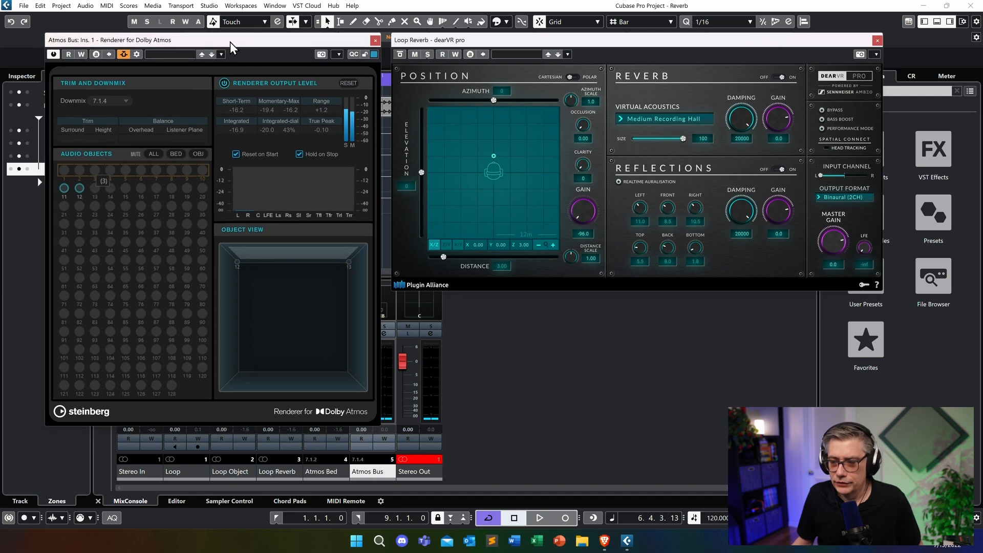
left_click(833, 196)
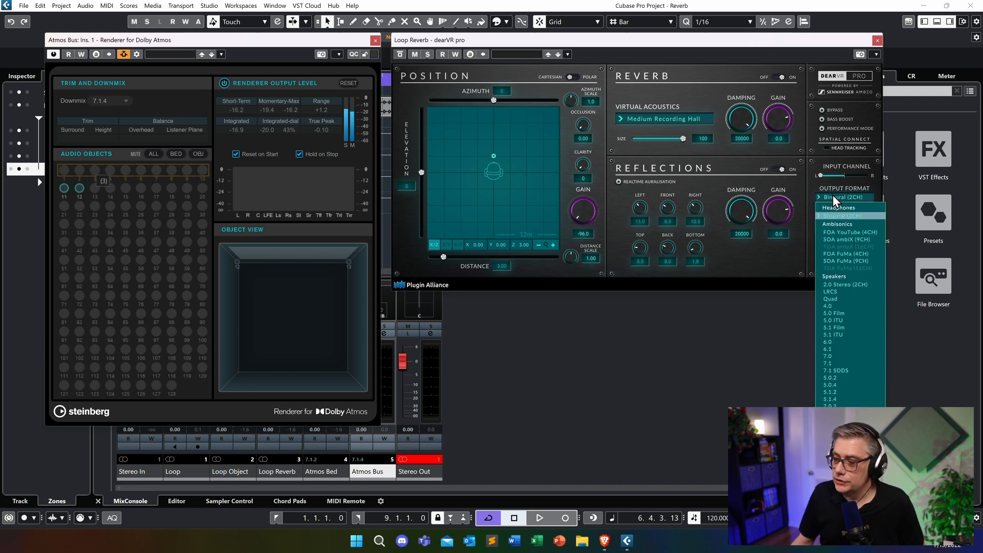
left_click_drag(756, 39, 421, 52)
left_click(499, 198)
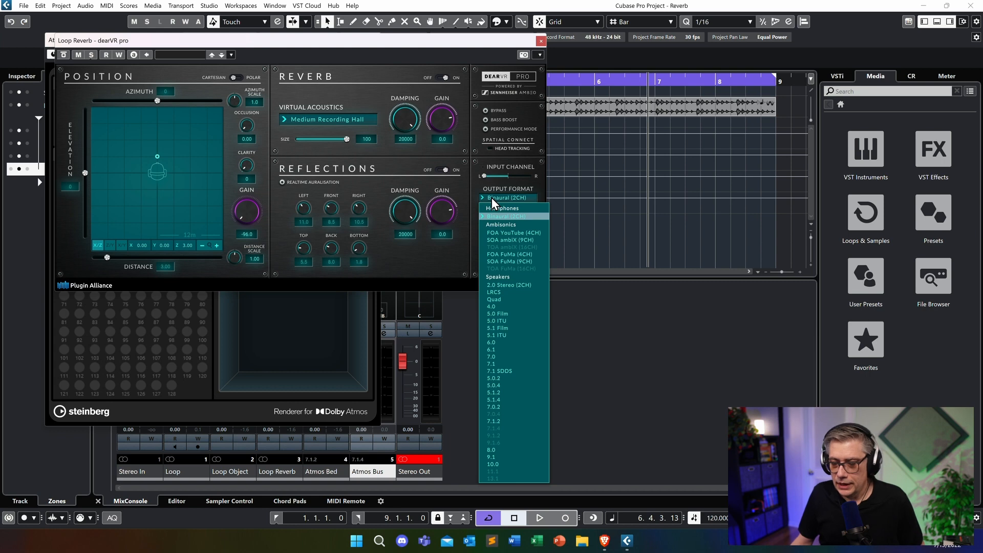
left_click(499, 419)
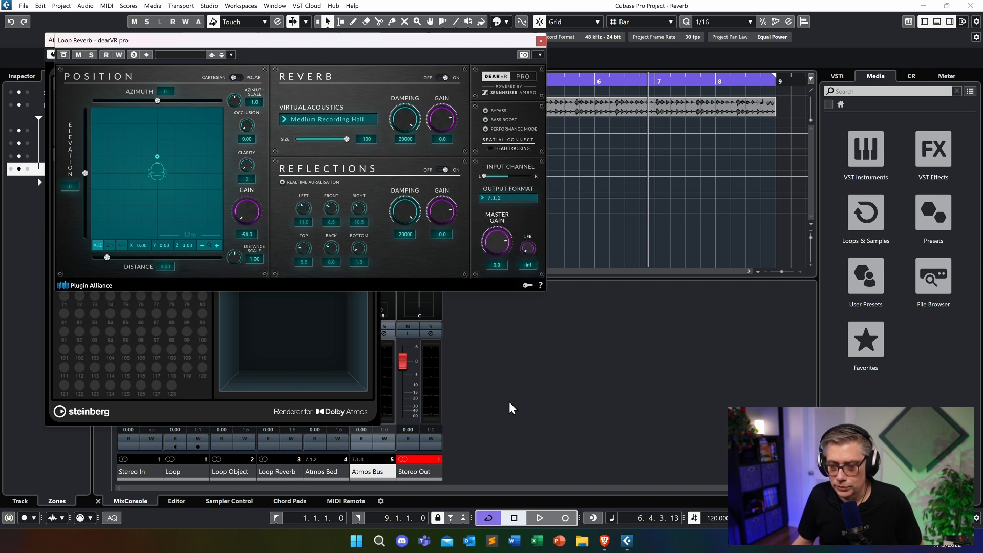
left_click_drag(403, 37, 664, 23)
Step: Raise the dearVR pro LFE level to -61.0 while the loop plays, and set its input channel slider midway between L and R
key("space")
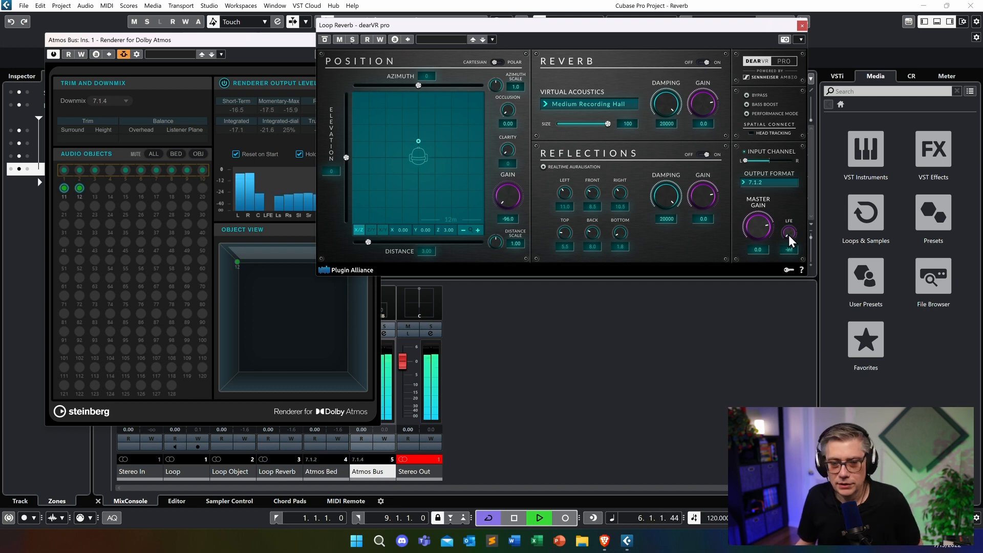
left_click_drag(791, 219, 802, 203)
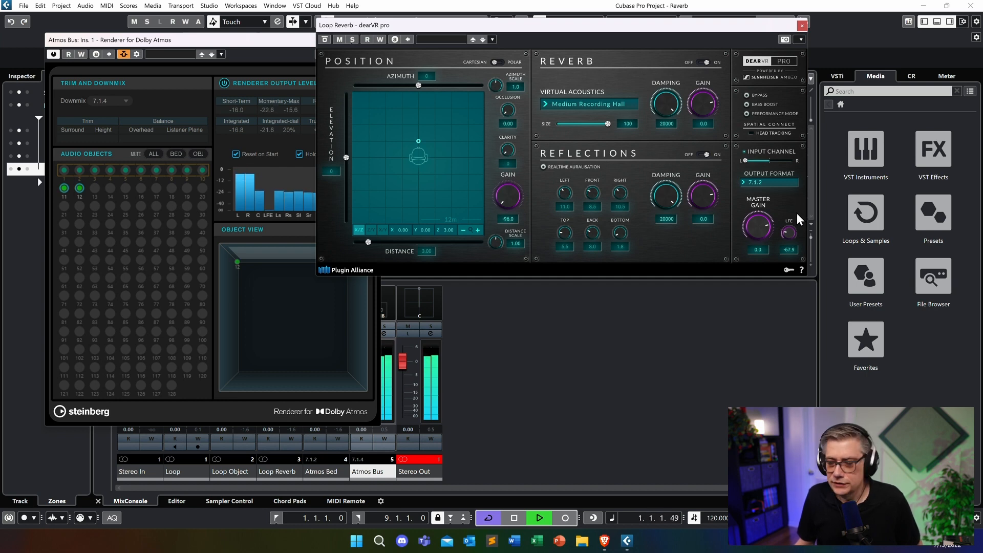
left_click_drag(794, 215, 797, 208)
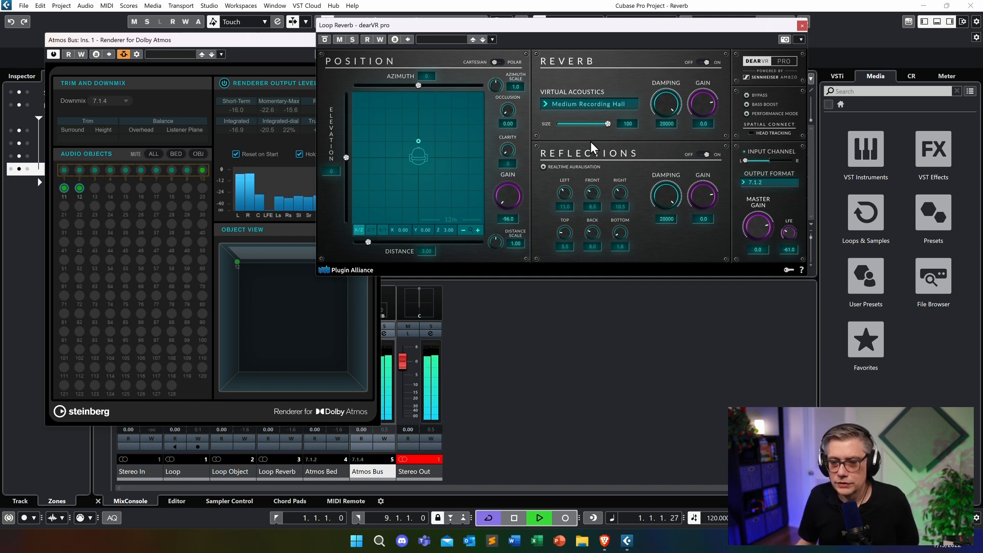
key("space")
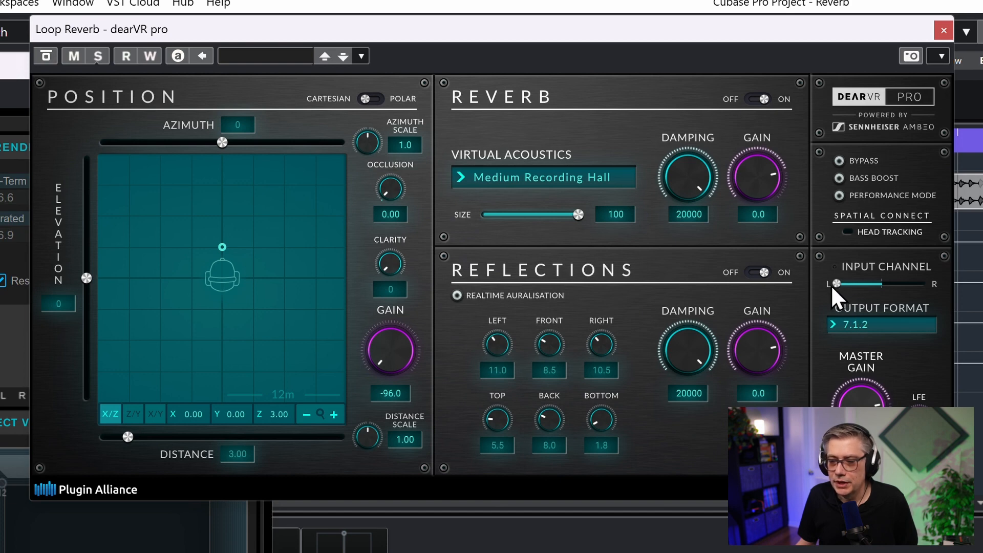
left_click_drag(834, 285, 913, 280)
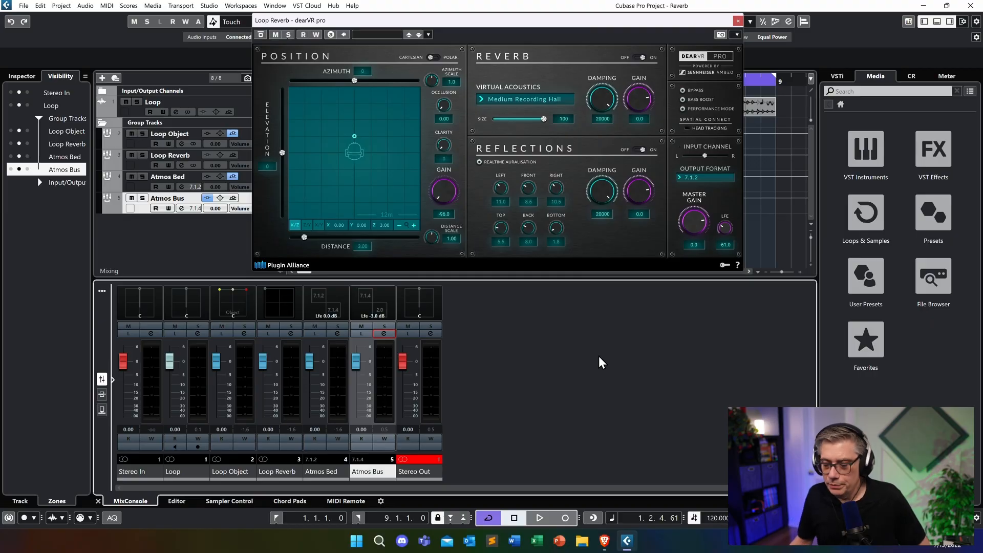
Step: Mute the Loop Object channel while keeping Loop unmuted, and play the loop through the reverb only
left_click_drag(490, 20, 531, 32)
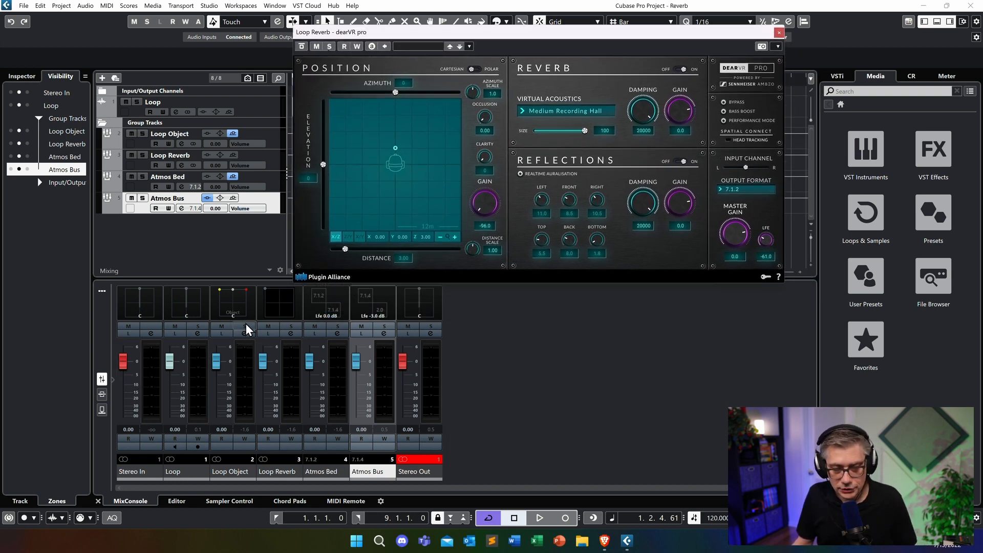
left_click(223, 326)
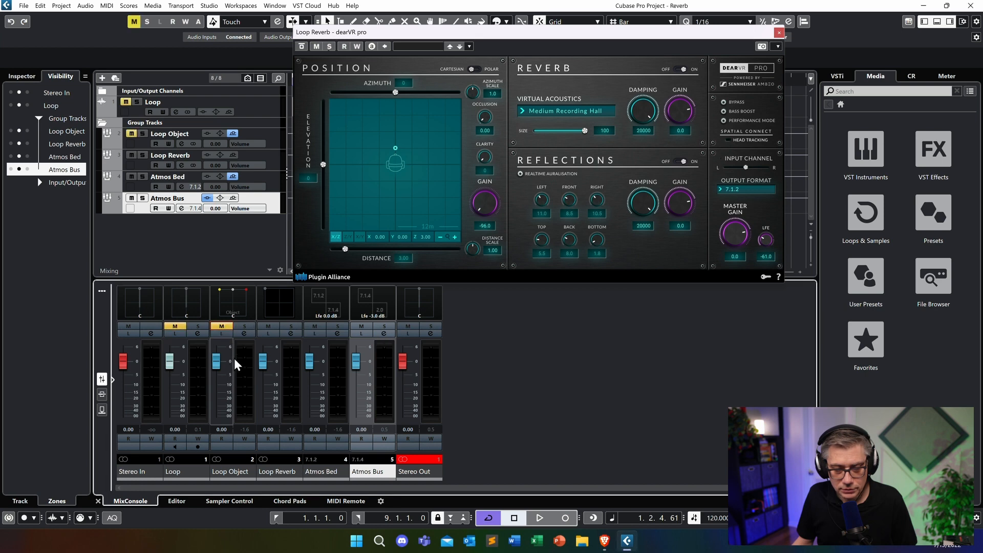
left_click(175, 326)
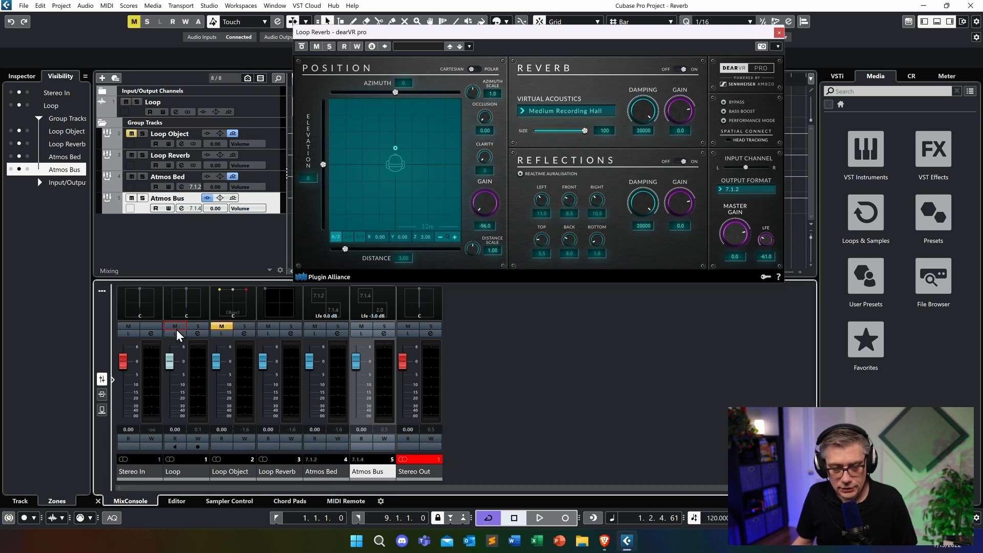
key("space")
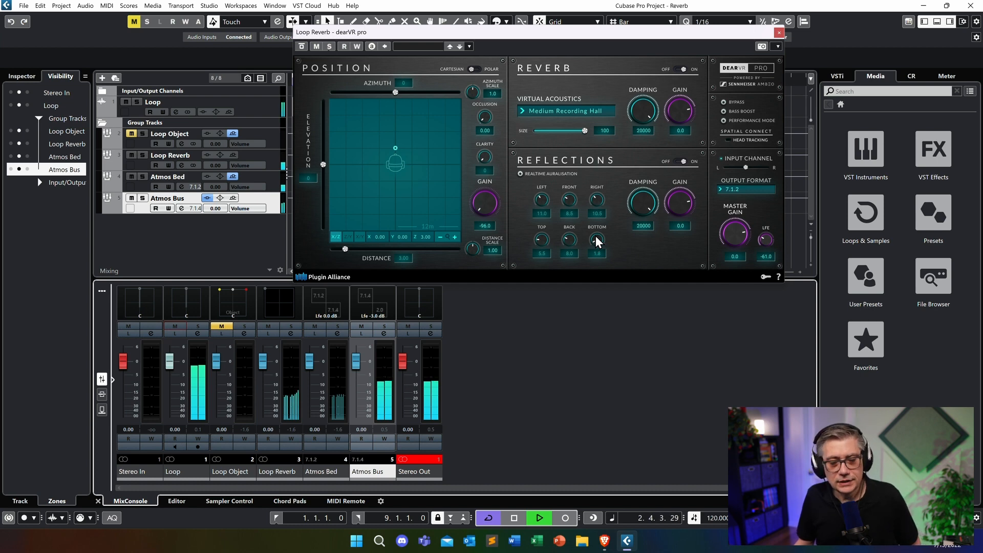
Step: Open the Dolby Atmos renderer on Atmos Bus to check the reverb's bed channel levels, and close it with the channel settings
left_click(383, 333)
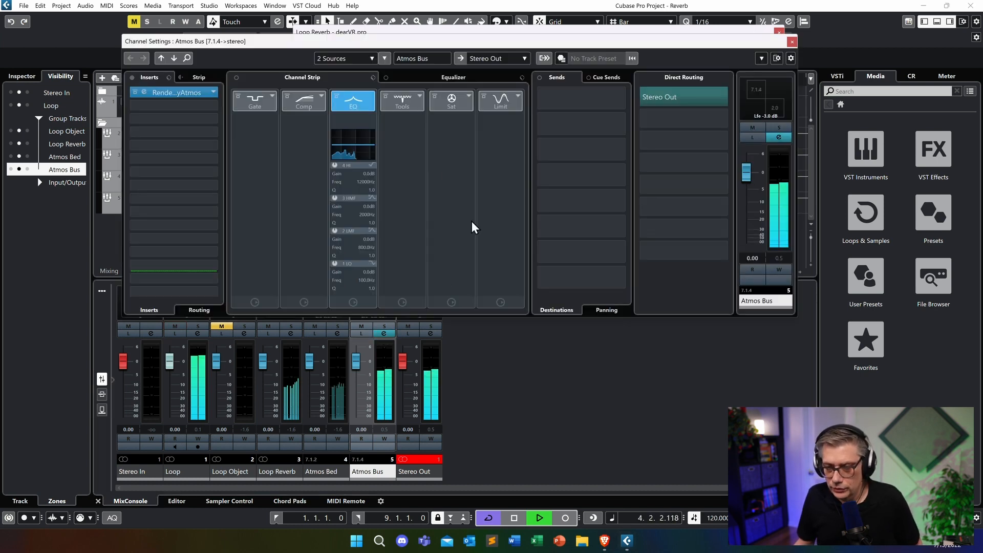
left_click(174, 93)
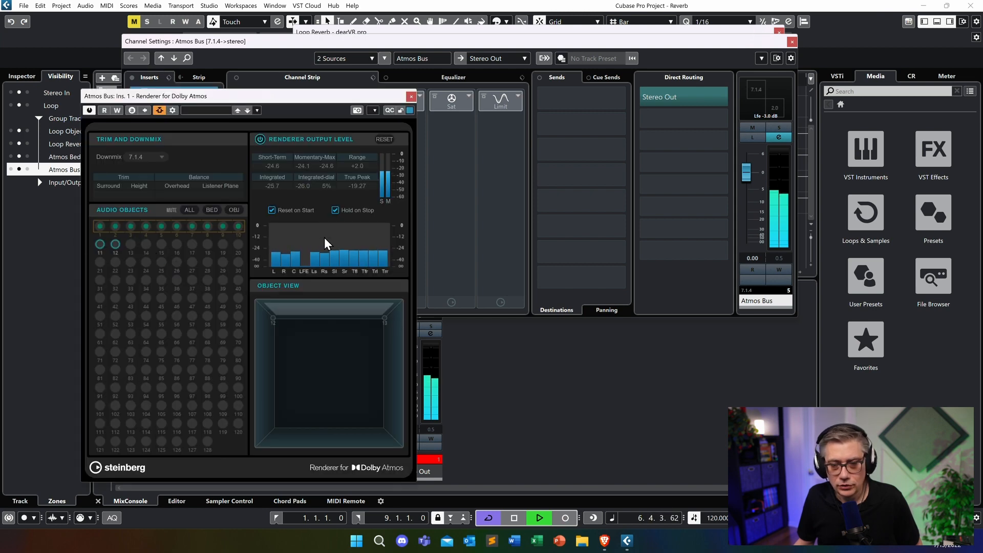
left_click(408, 97)
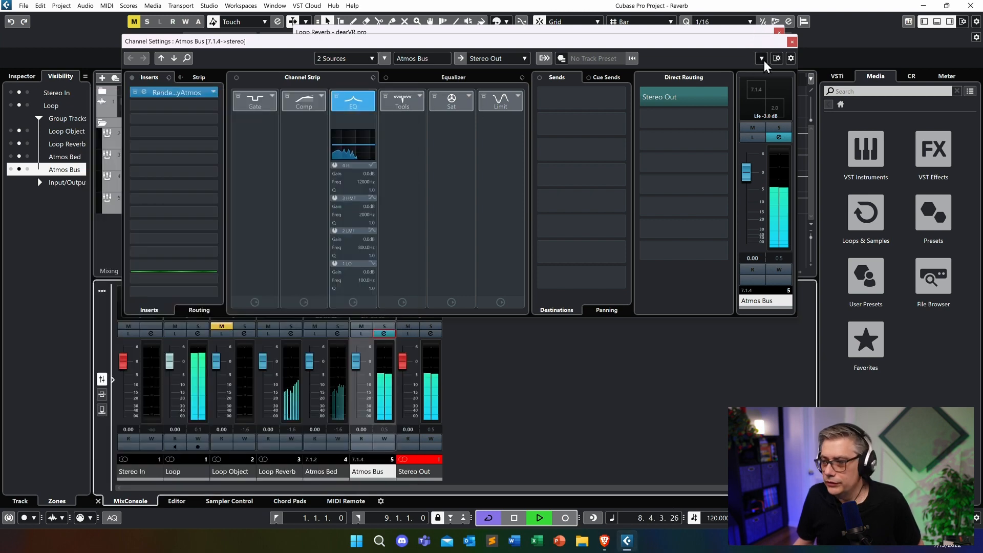
left_click(792, 43)
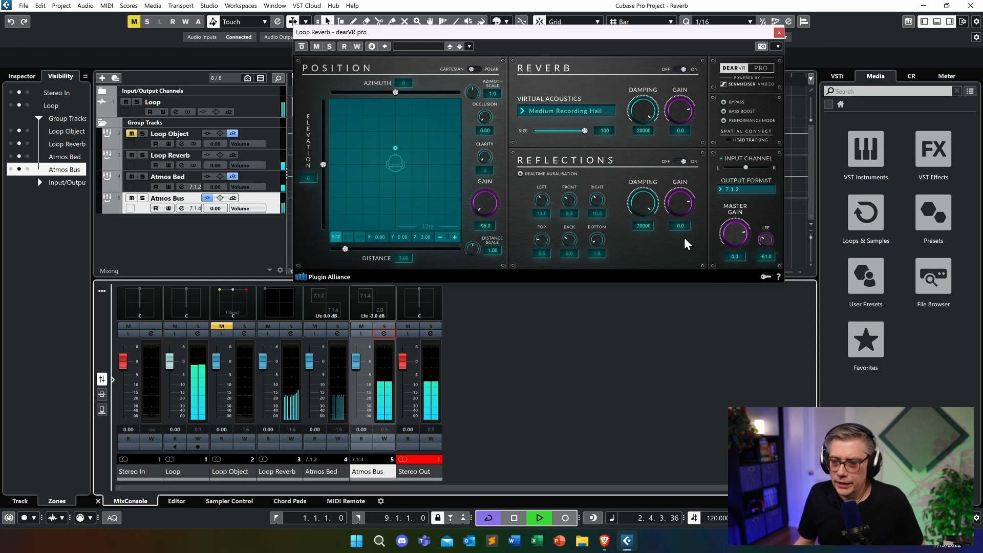
Step: Move the dearVR pro window off the tracks and switch off its reflections section
left_click_drag(607, 31, 466, 65)
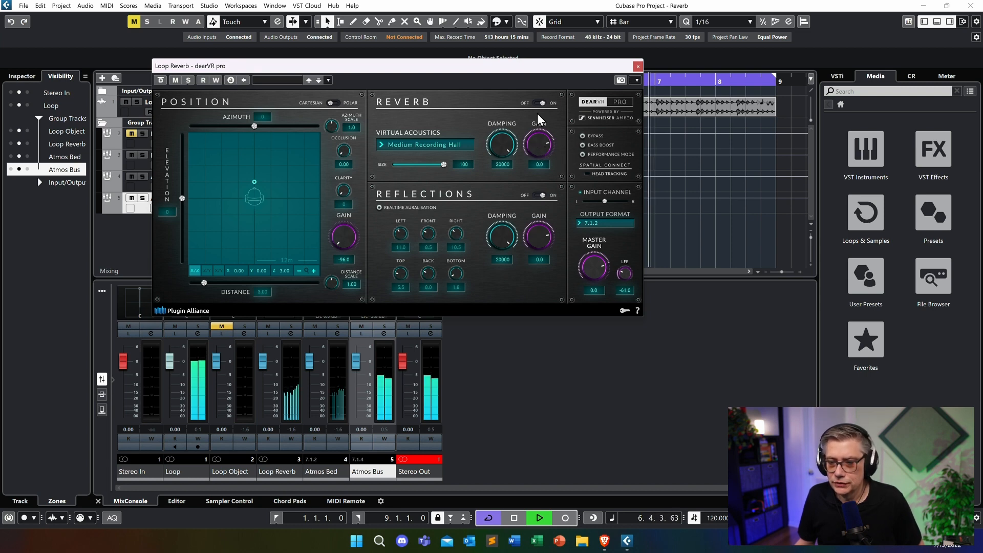
left_click(541, 195)
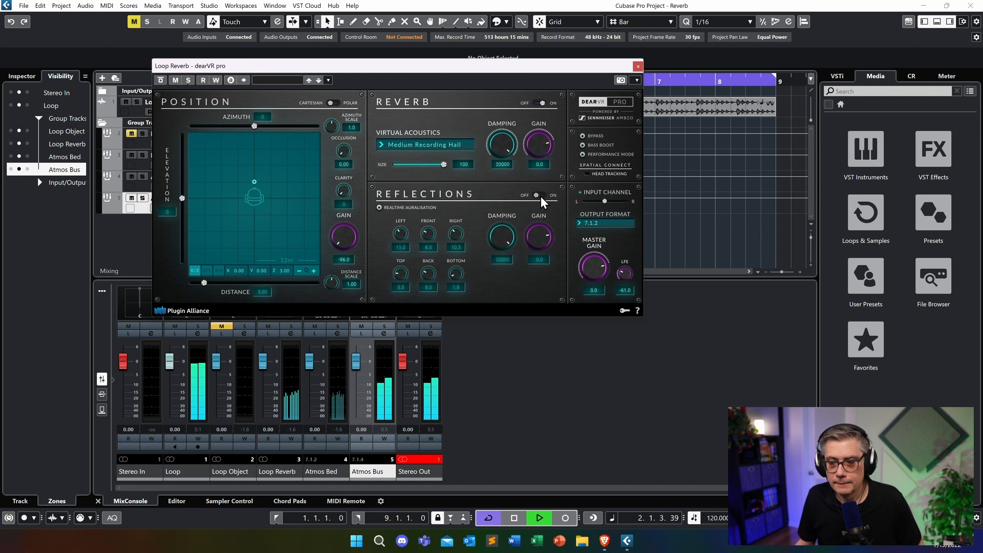
Step: Choose Concert Hall 2 as the dearVR pro virtual acoustics and set the reverb gain to 6.5
left_click(390, 143)
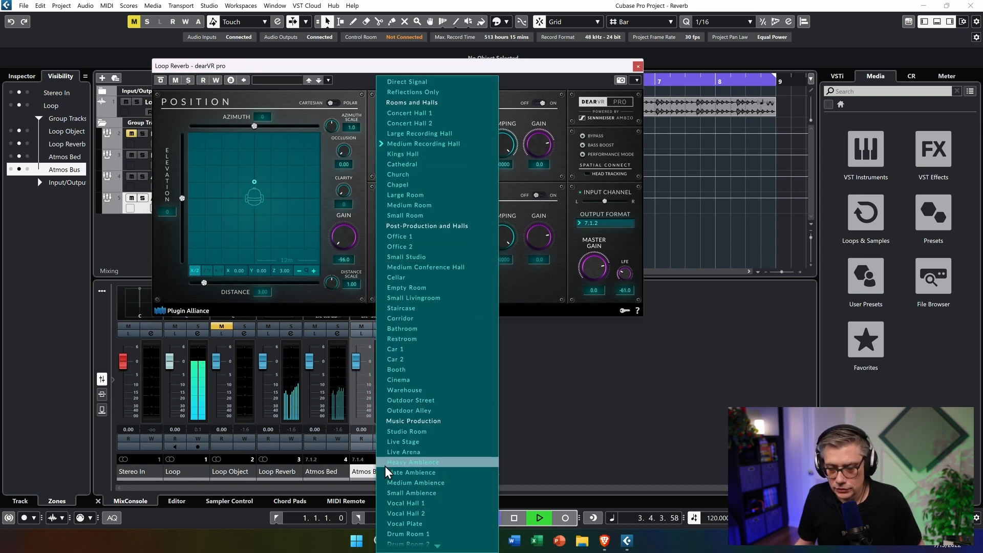
left_click(419, 124)
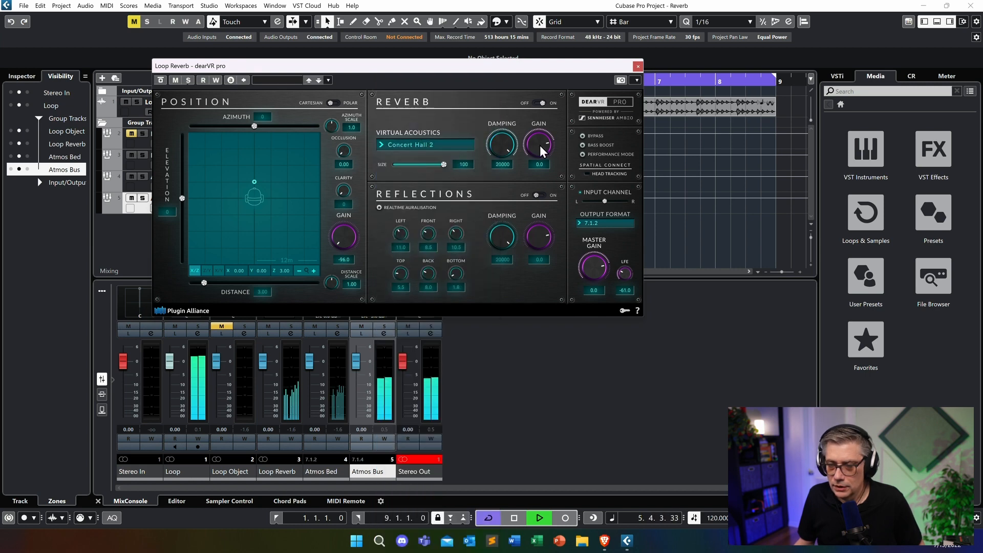
left_click_drag(535, 140, 536, 134)
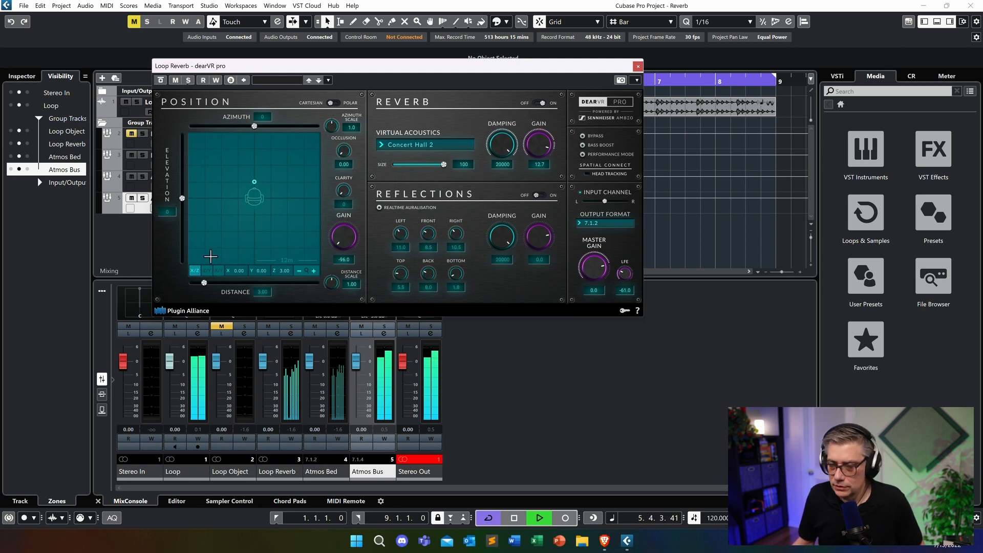
left_click_drag(527, 146, 527, 151)
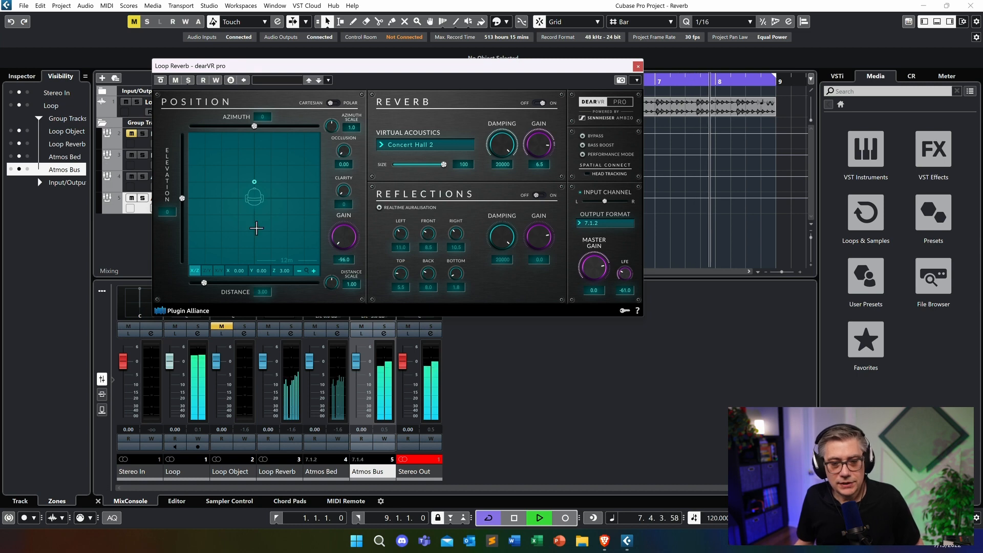
Step: Move the dearVR pro sound source around the XZ position grid, ending in front of the listener at a distance of about 4.47
left_click(218, 270)
left_click(196, 270)
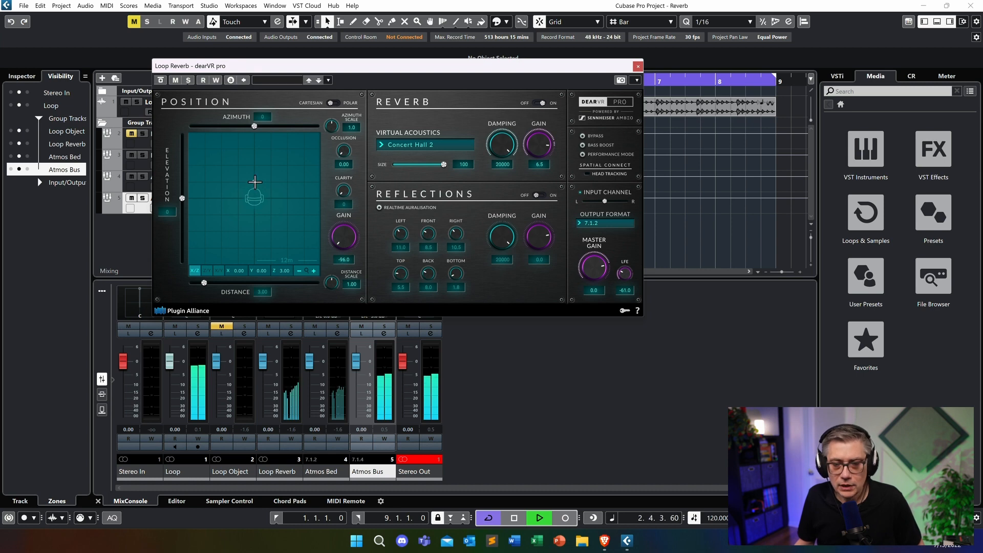
left_click_drag(255, 182, 200, 184)
left_click_drag(250, 235, 189, 190)
left_click_drag(258, 255, 240, 166)
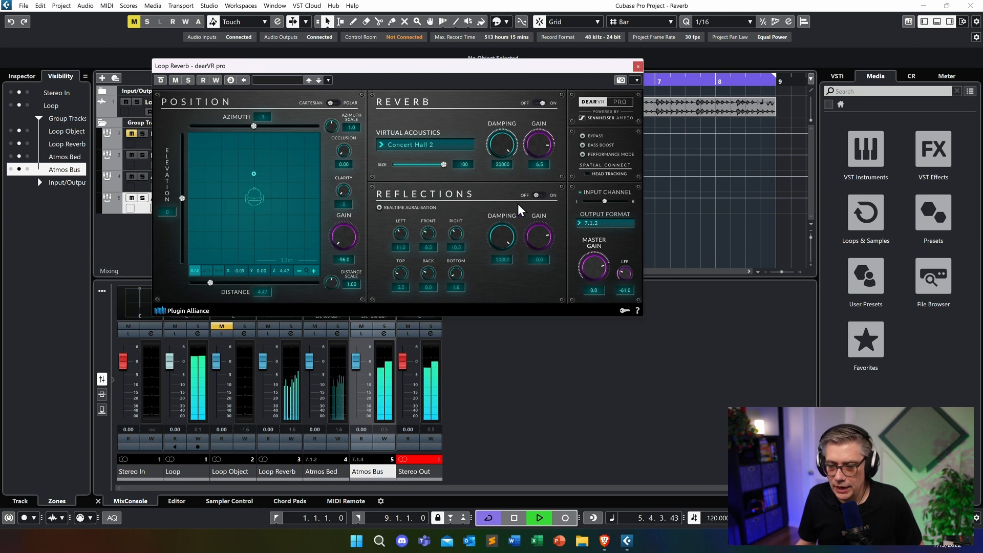
Step: Switch reverb off and reflections on with a reflections gain of 18.2, and move the source from front right to front left
left_click(538, 103)
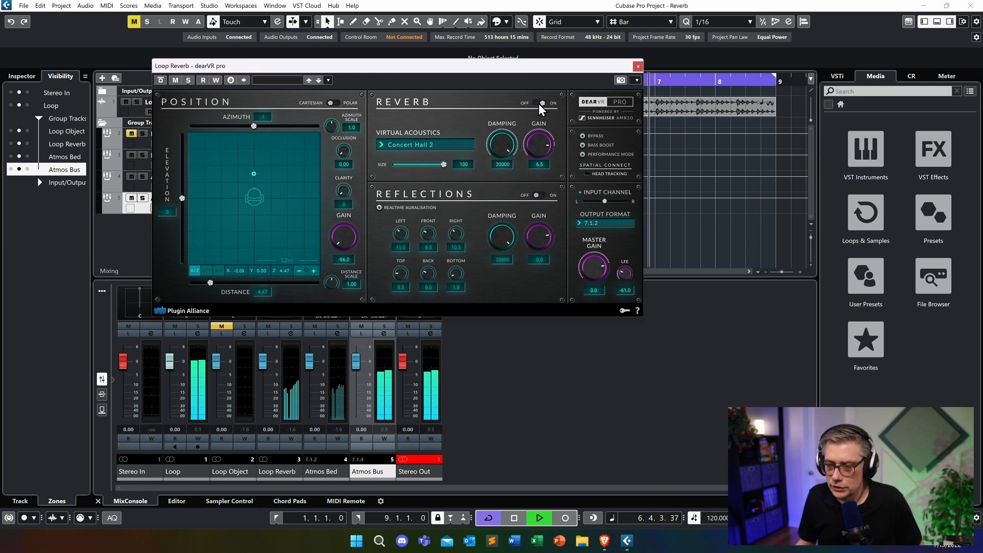
left_click(537, 195)
left_click_drag(534, 238, 533, 218)
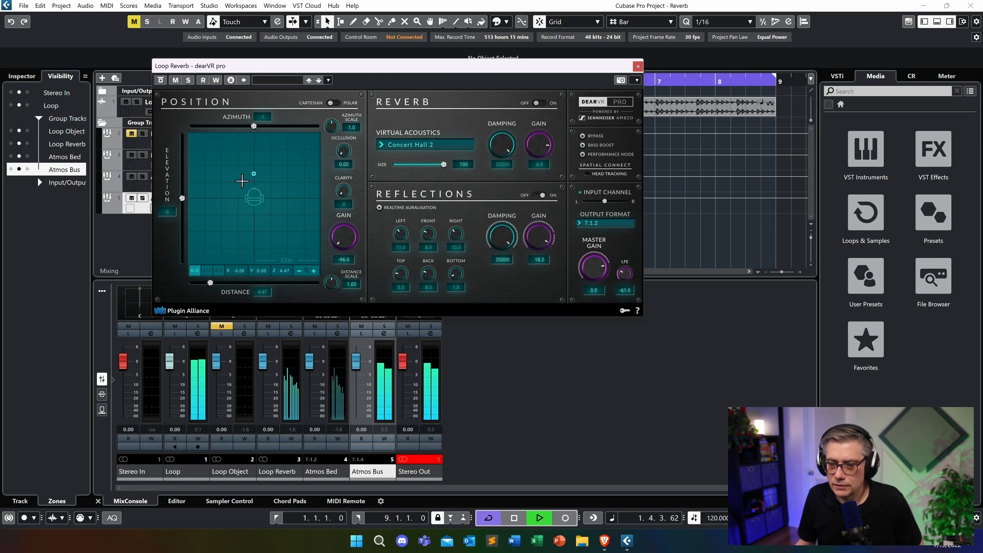
left_click_drag(245, 176, 290, 173)
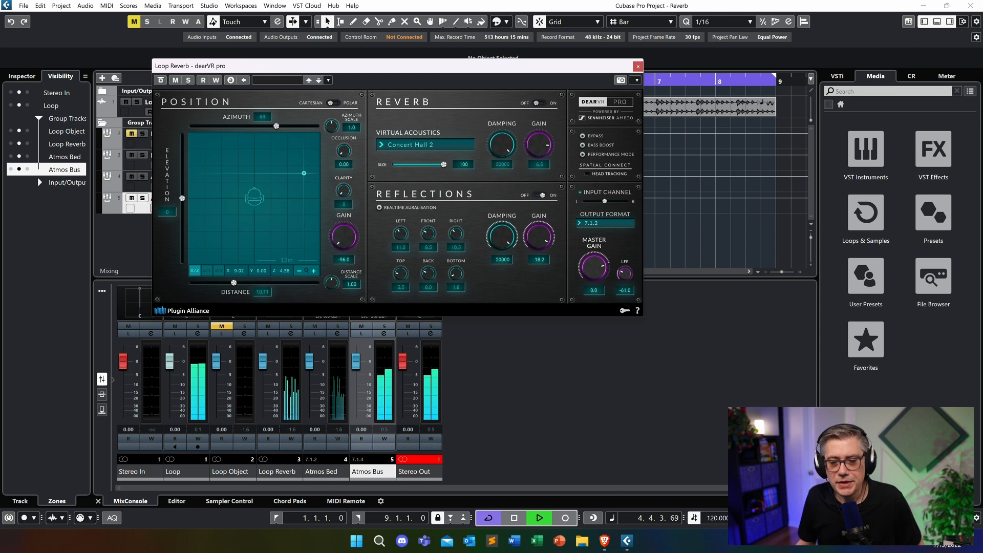
left_click_drag(304, 173, 260, 169)
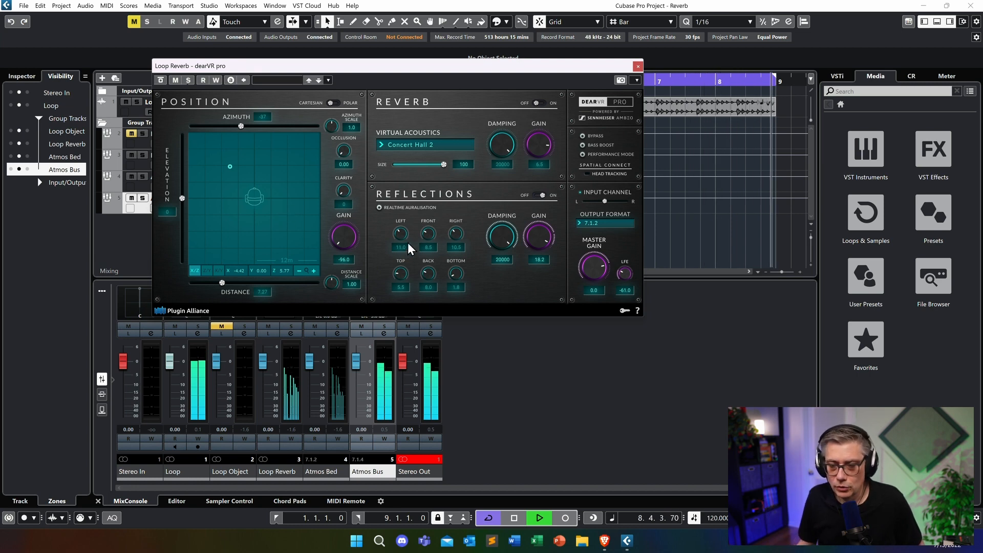
Step: Enable realtime auralisation and set the left wall distance to 11.2, with the source front left at a distance of about 7.54
left_click(380, 208)
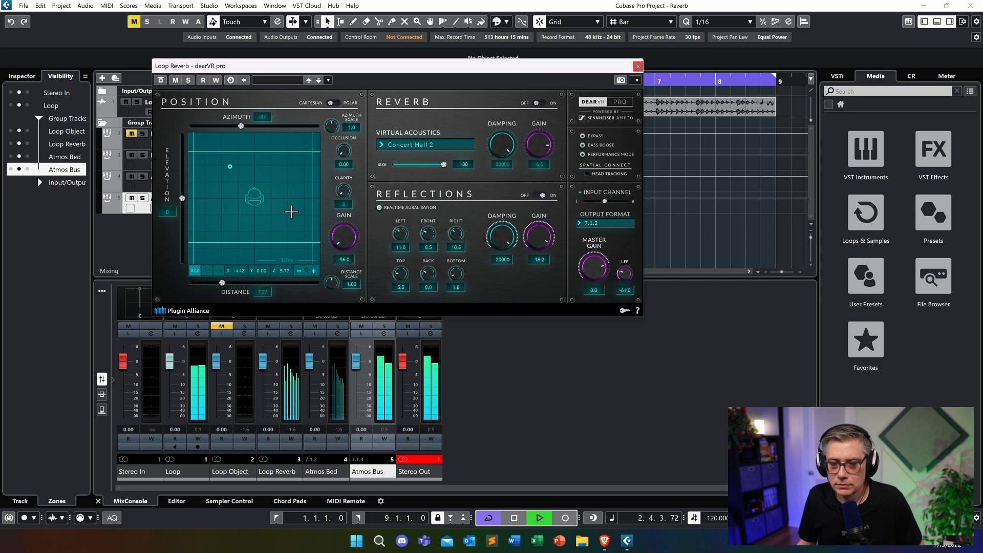
mouse_move(230, 167)
left_mouse_down()
mouse_move(205, 194)
mouse_move(221, 173)
left_mouse_up()
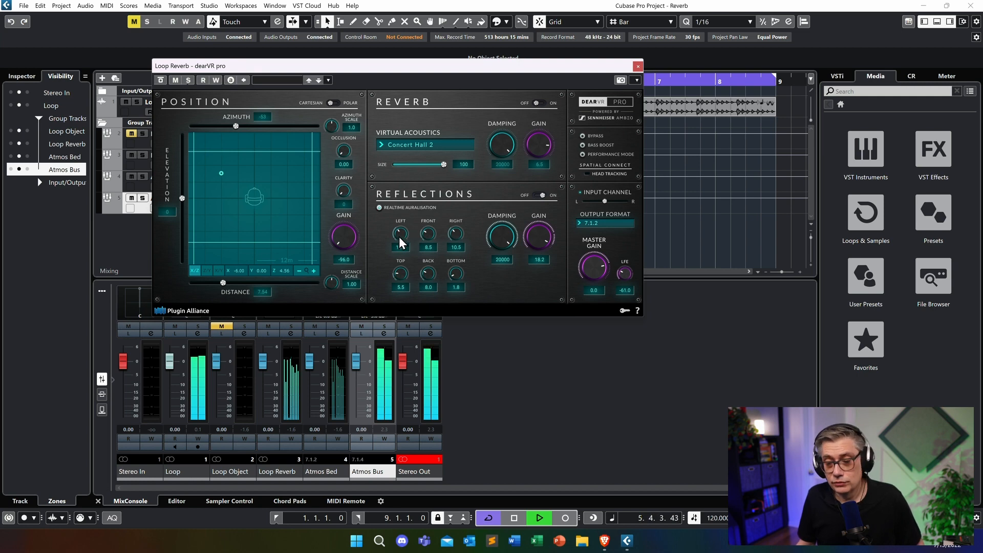
left_click_drag(399, 250, 398, 234)
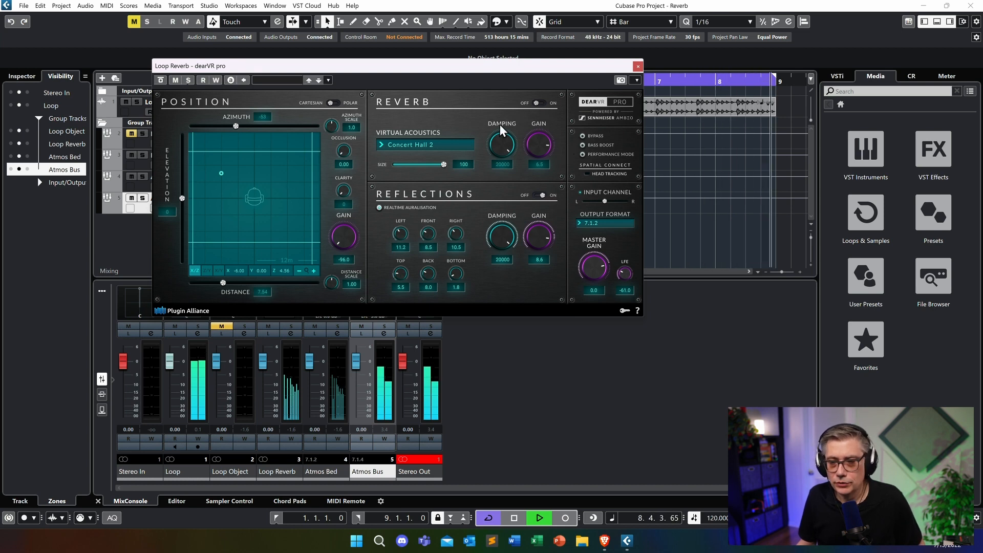
Step: Switch the reverb section back on, lower the reflections gain to 5.0, and close dearVR pro
left_click(535, 102)
left_click_drag(534, 237, 532, 242)
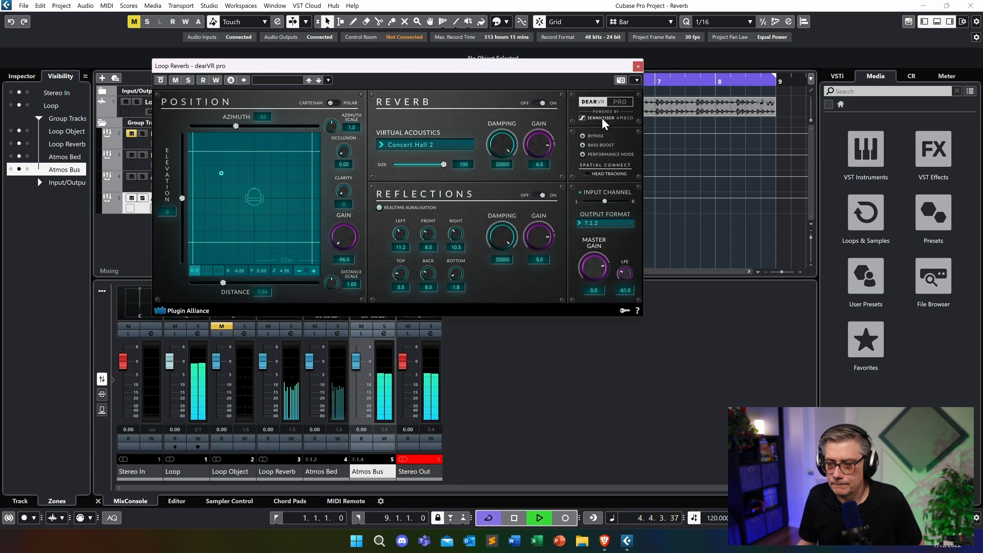
left_click(637, 67)
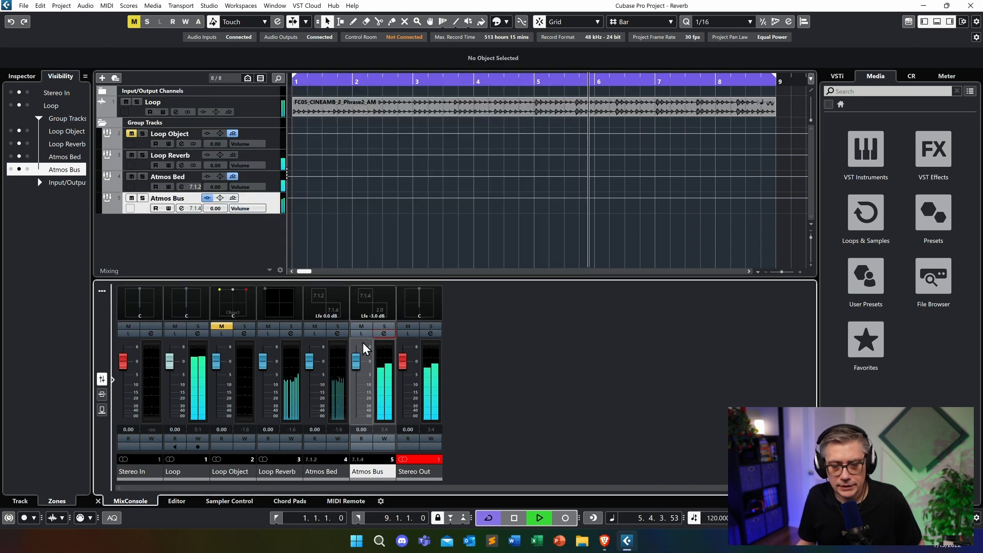
Step: Unmute Loop Object and pan it to the middle of the left wall in the MultiPanner, rotated about 86.4° around the Z axis
left_click(223, 325)
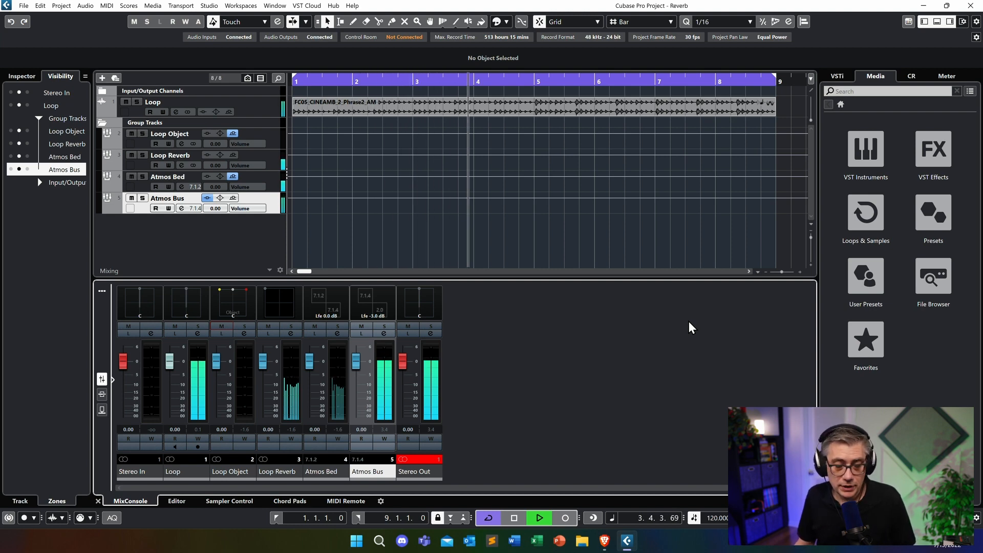
double_click(234, 302)
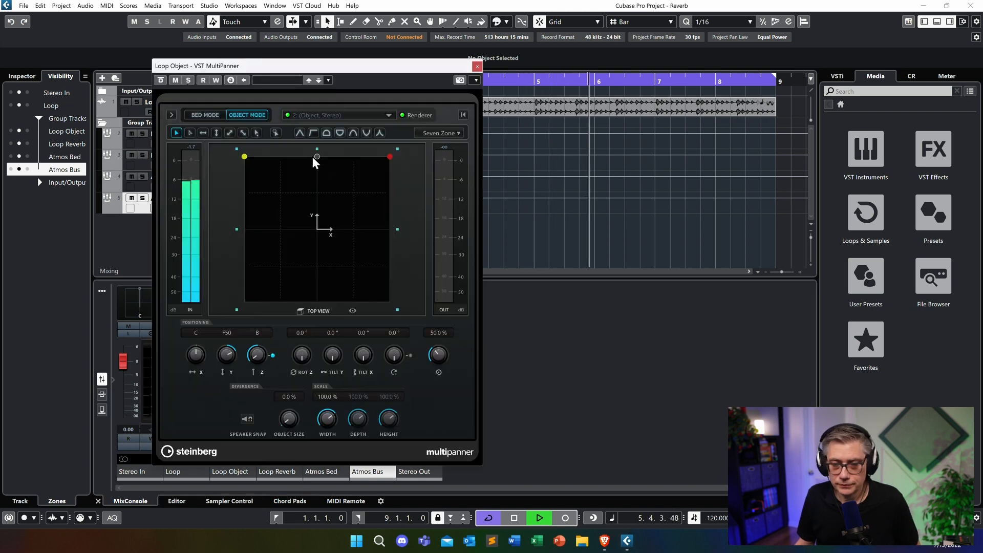
left_click_drag(318, 156, 246, 235)
left_click_drag(308, 358, 294, 318)
left_click_drag(246, 231, 246, 229)
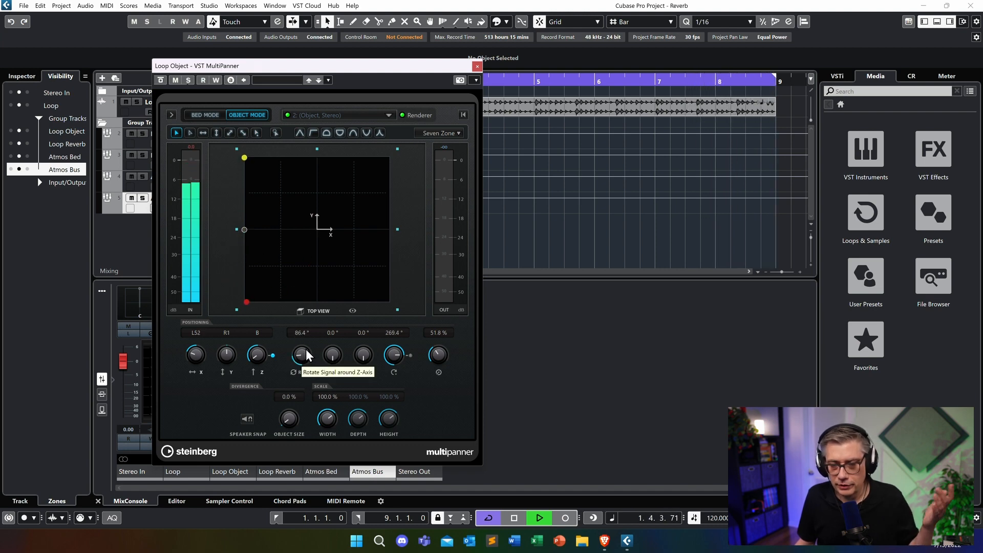
left_click(477, 67)
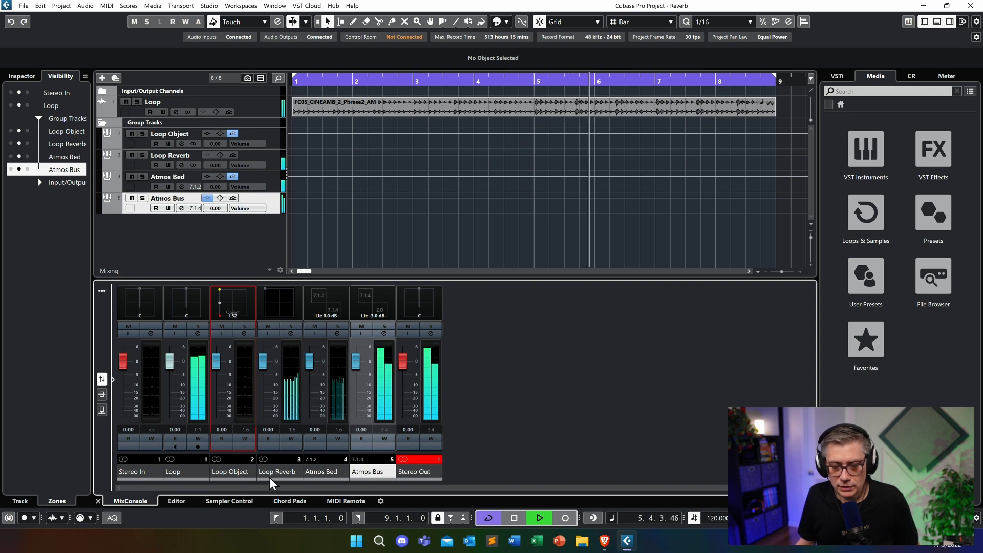
Step: Reopen dearVR pro on Loop Reverb and place its source directly left of the listener to match the panned object
left_click(291, 334)
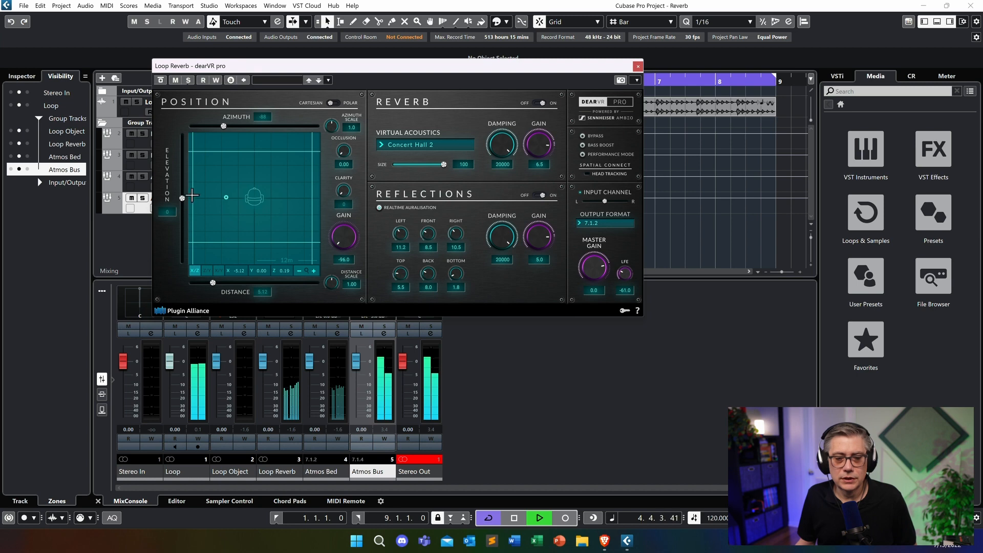
left_click_drag(224, 196, 219, 197)
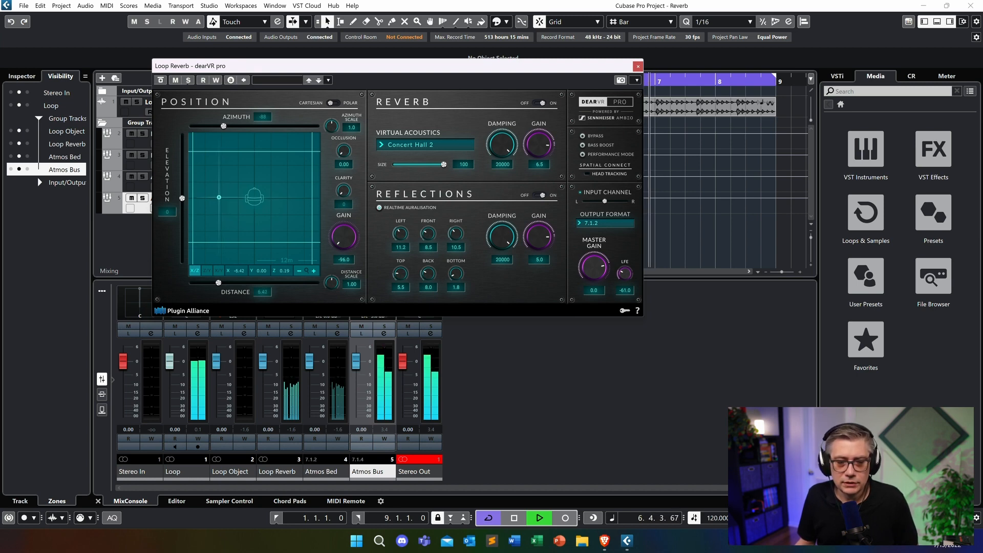